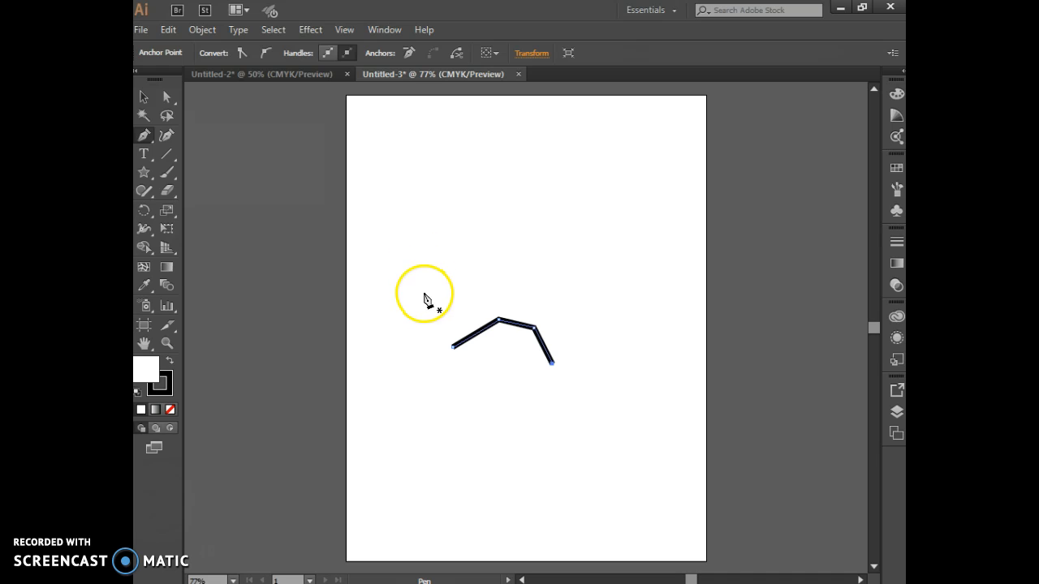
- Draw a closed curved shape with a pointed lower-left tail above the angular line using the Pen tool
drag(469, 226, 438, 189)
mouse_move(526, 195)
mouse_down()
mouse_move(540, 216)
mouse_move(537, 203)
mouse_up()
drag(578, 246, 565, 295)
click(494, 290)
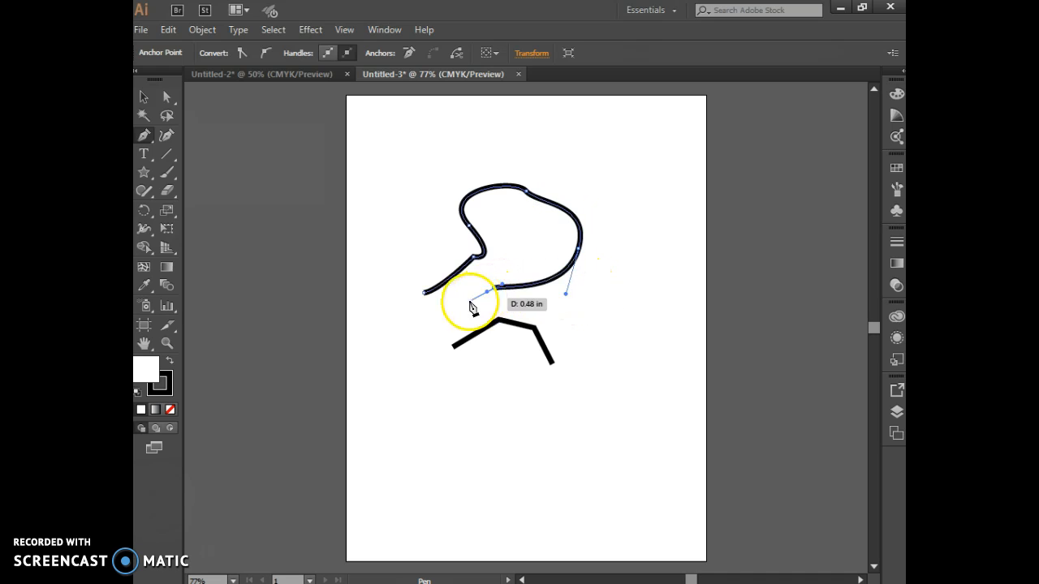
click(423, 292)
- Fill the closed curved shape with bright pink
click(151, 95)
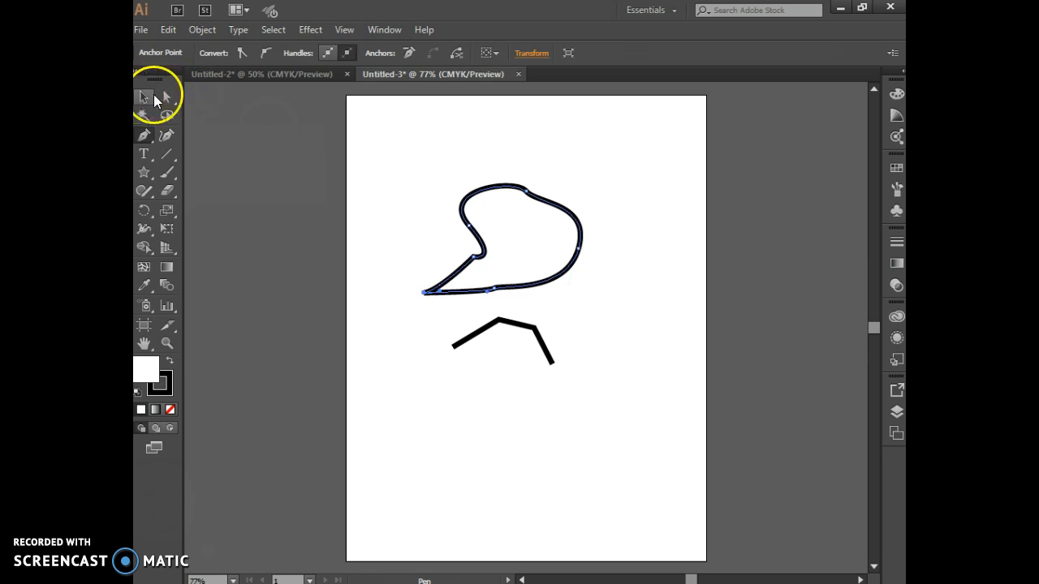
double_click(146, 375)
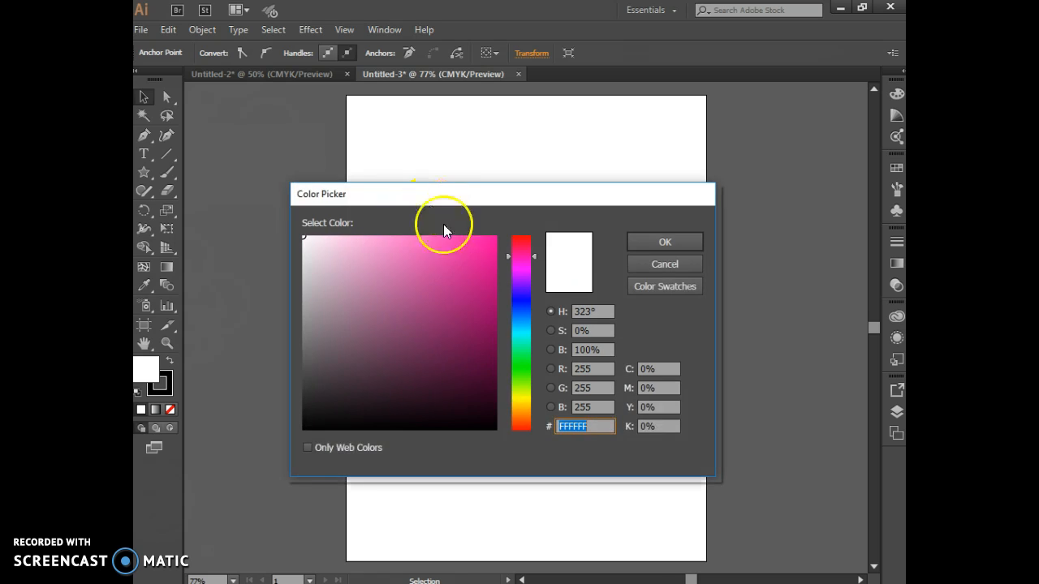
click(489, 246)
click(654, 240)
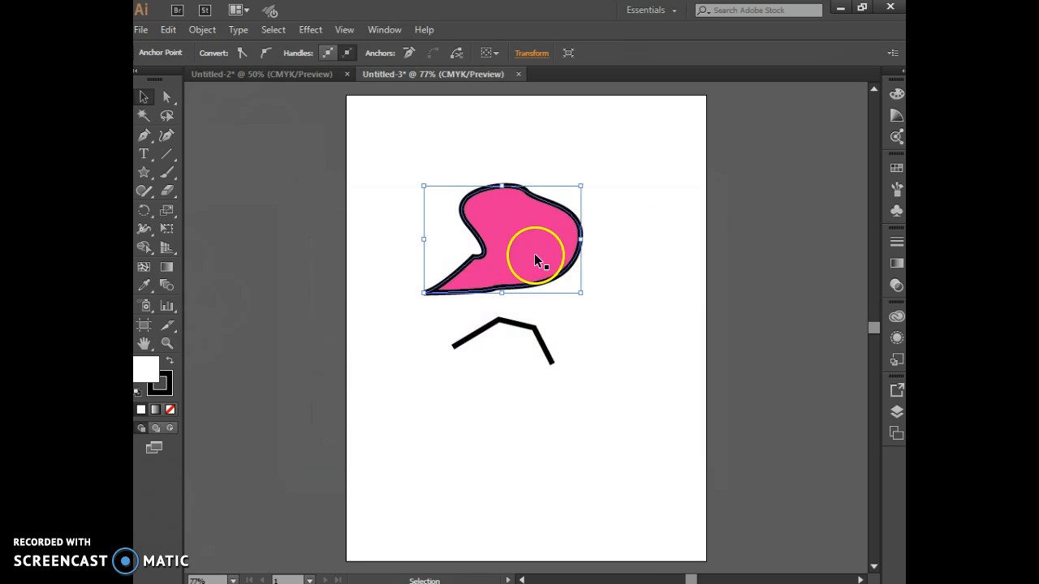
- Draw a closed, straight-sided six-point shape below the angular line with the Pen tool
click(145, 138)
click(379, 445)
click(452, 410)
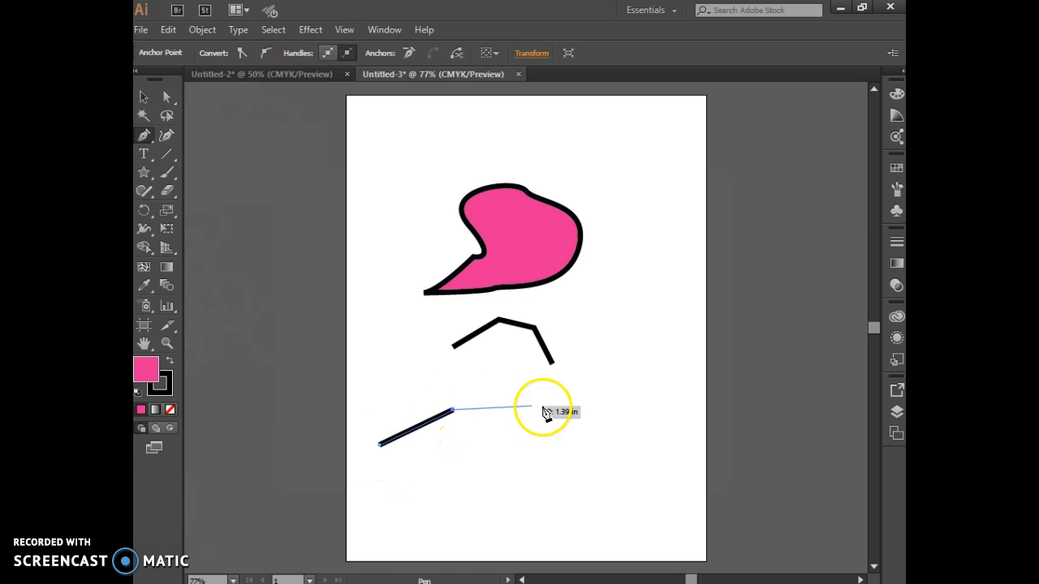
click(576, 438)
click(565, 490)
click(497, 508)
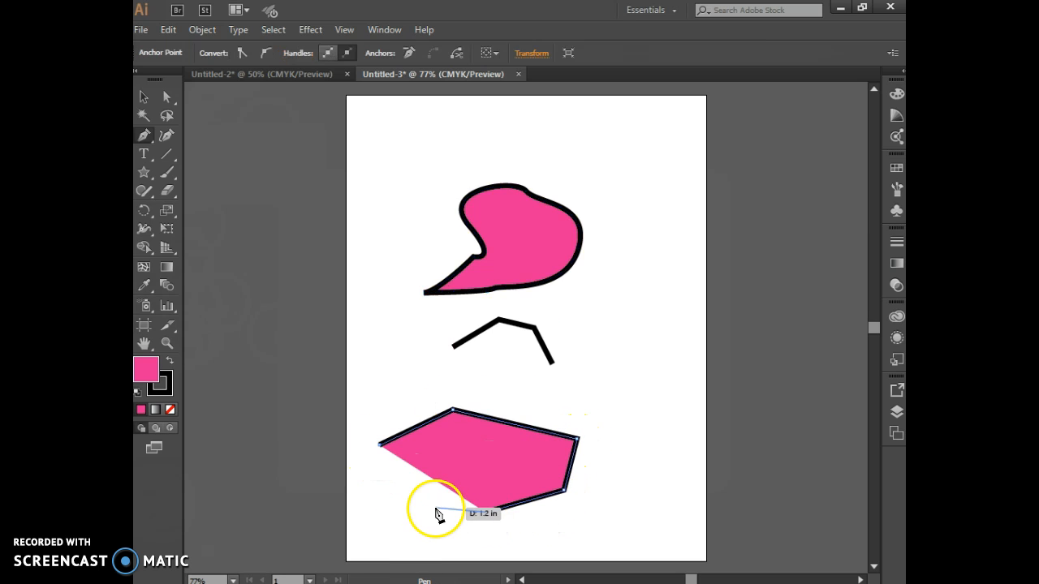
click(432, 508)
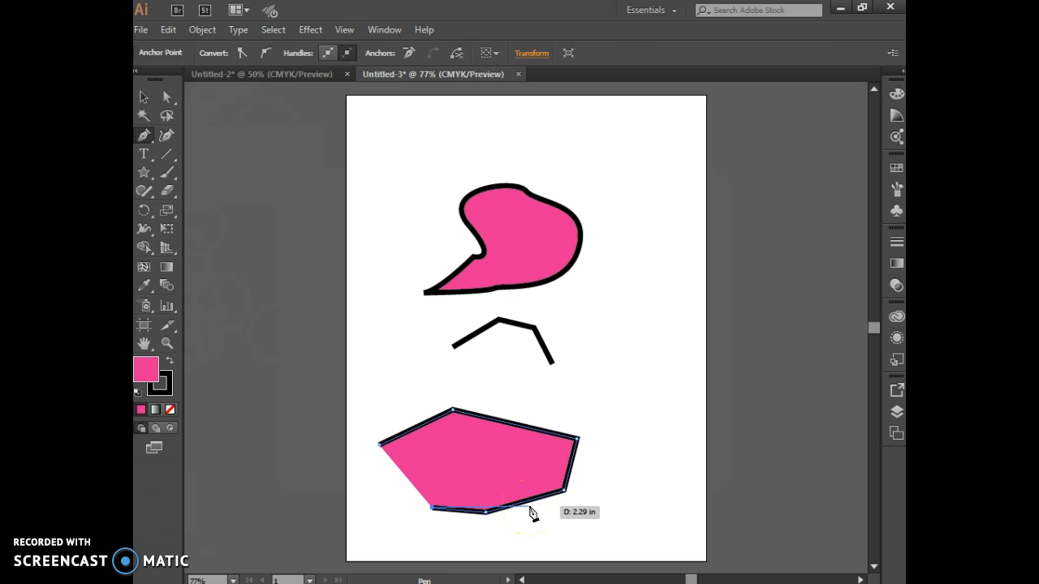
click(380, 447)
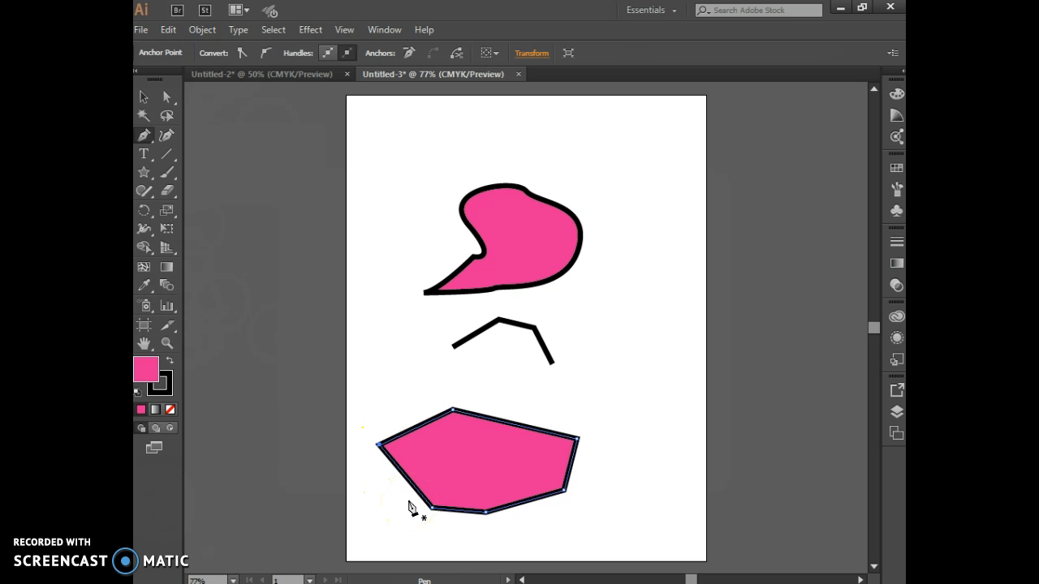
click(410, 477)
- Delete all three paths on the artboard, and undo the deletion
click(144, 99)
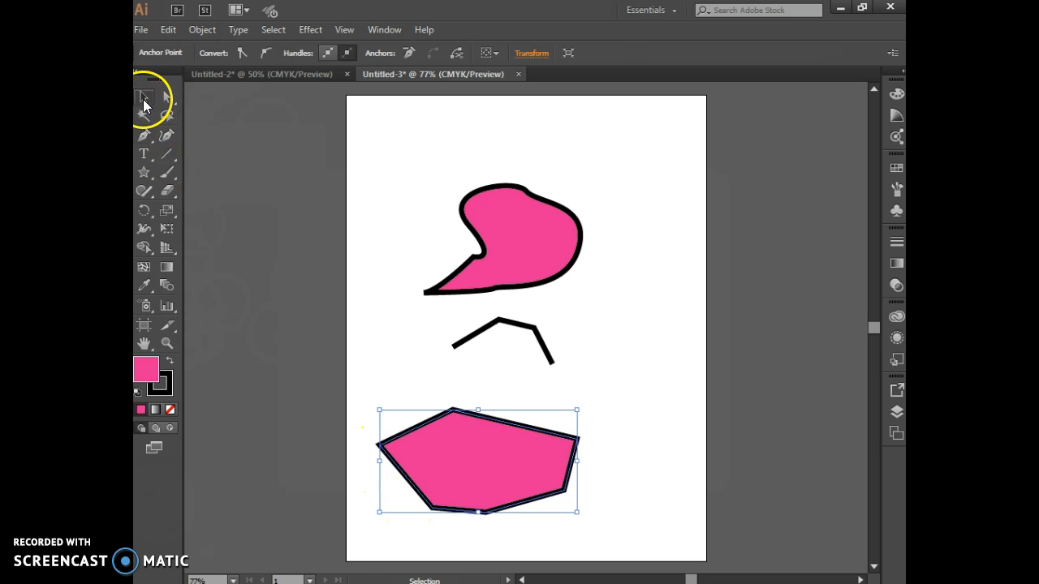
drag(373, 155, 616, 521)
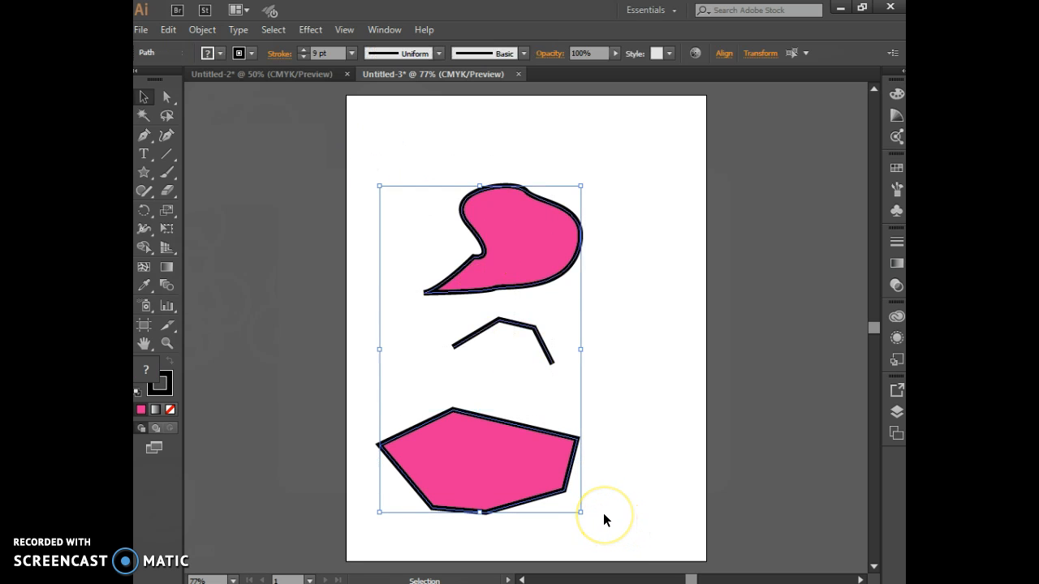
key(Delete)
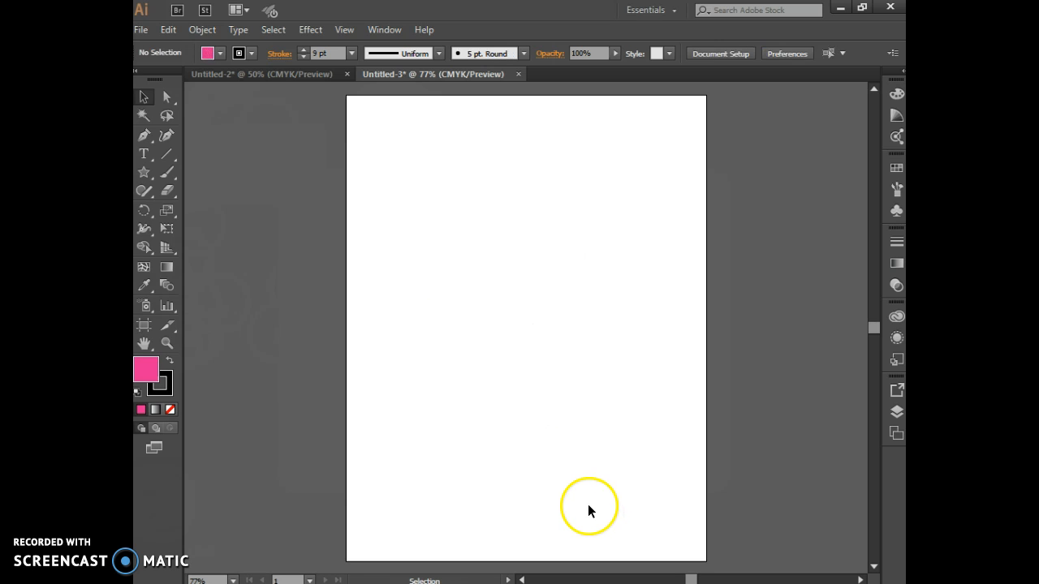
key(ctrl+z)
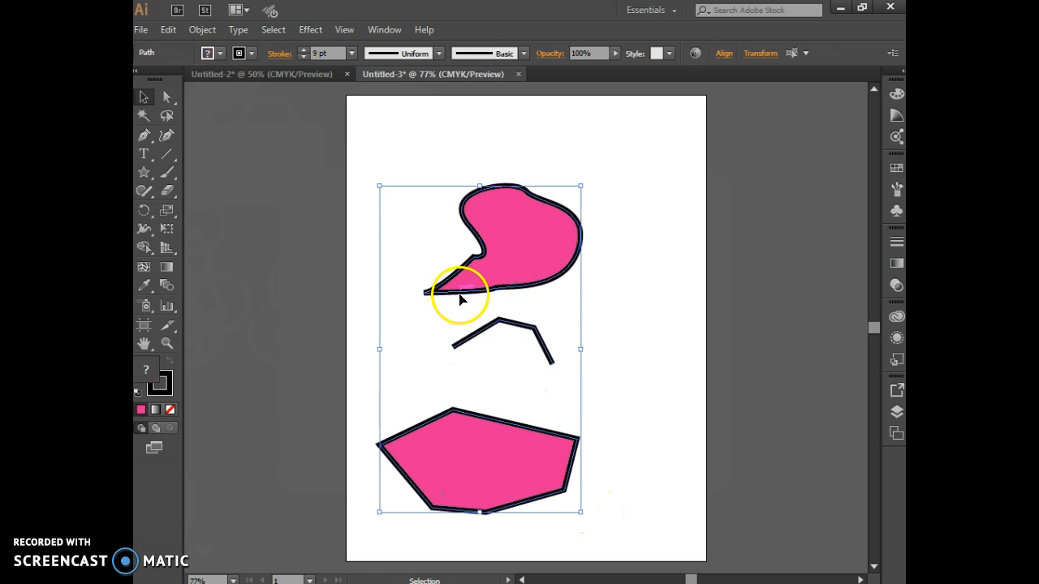
- Move the anchor point at the tip of the curved shape's tail downward with Direct Selection
click(618, 295)
click(534, 278)
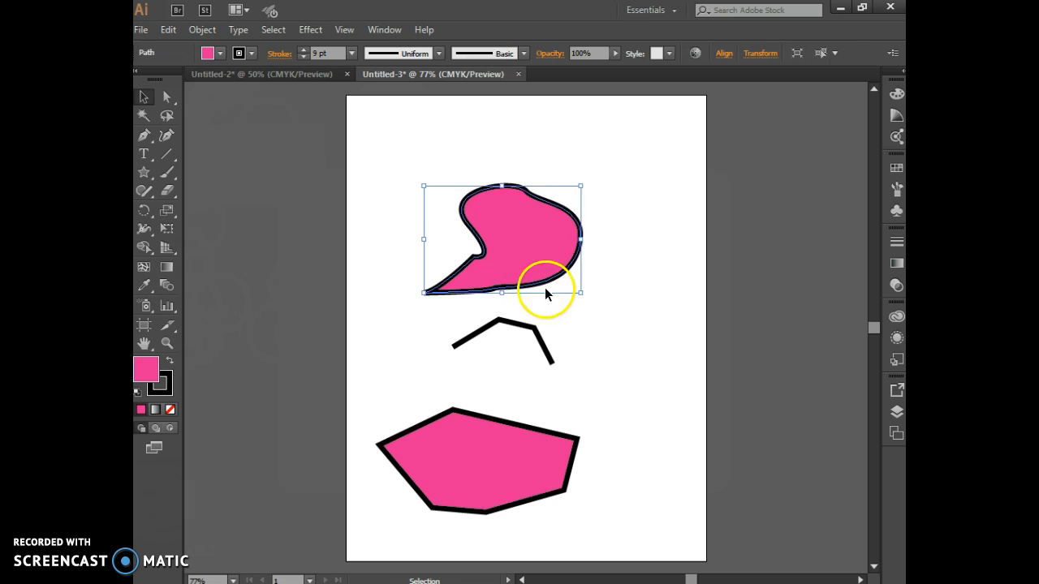
click(161, 99)
click(425, 293)
drag(426, 296, 419, 343)
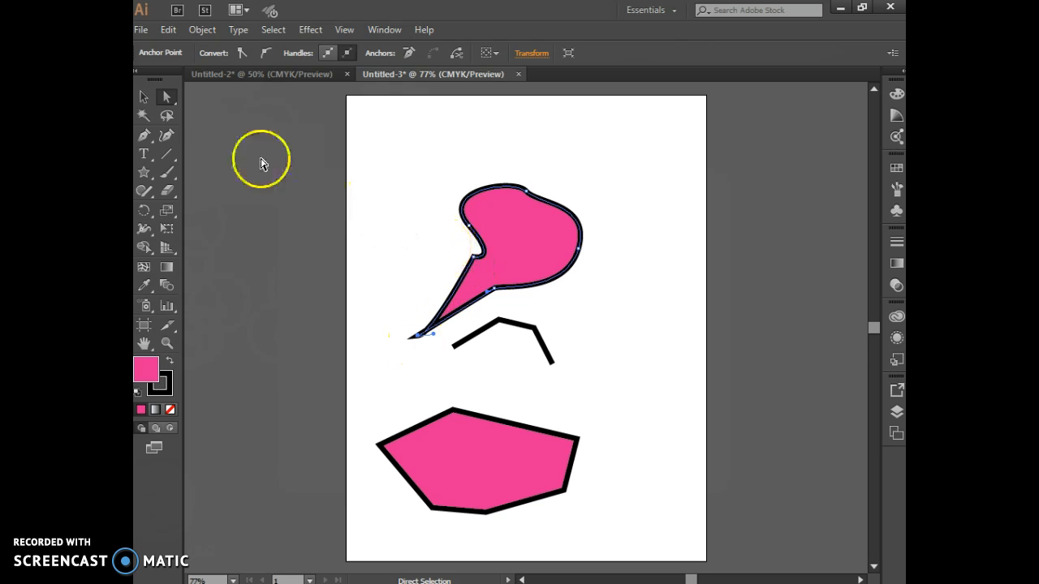
- Select all the paths on the artboard and delete them
click(146, 98)
drag(369, 143, 642, 513)
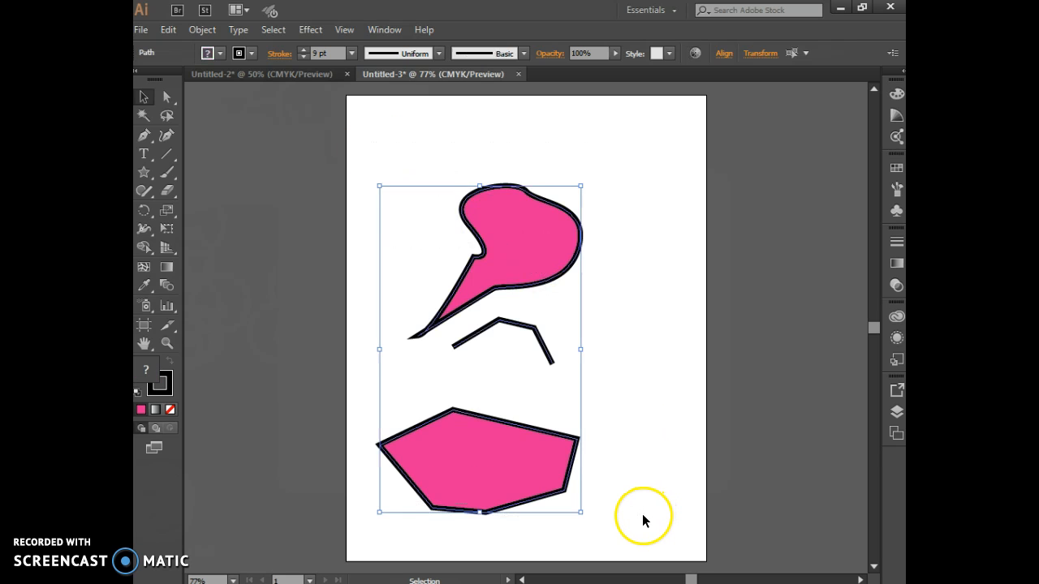
key(Delete)
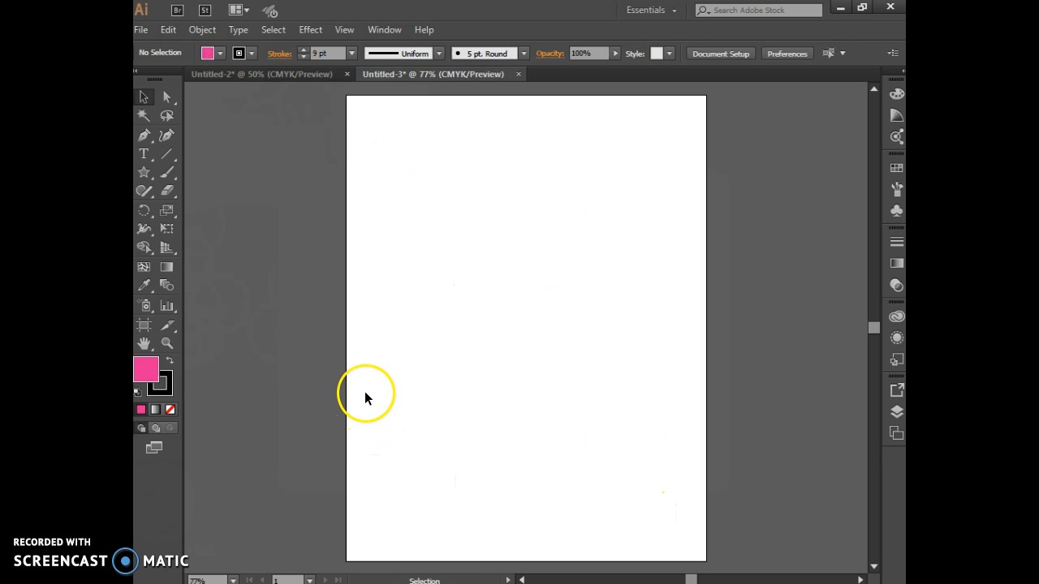
- Draw an open wavy path with the Pen tool across the lower artboard, from its left edge to its right edge
click(143, 145)
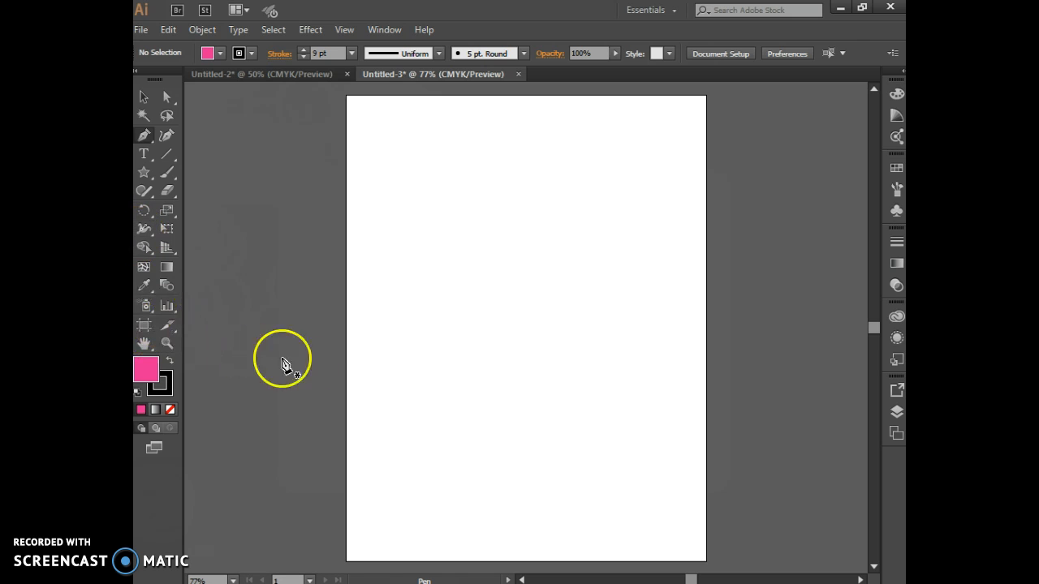
click(350, 405)
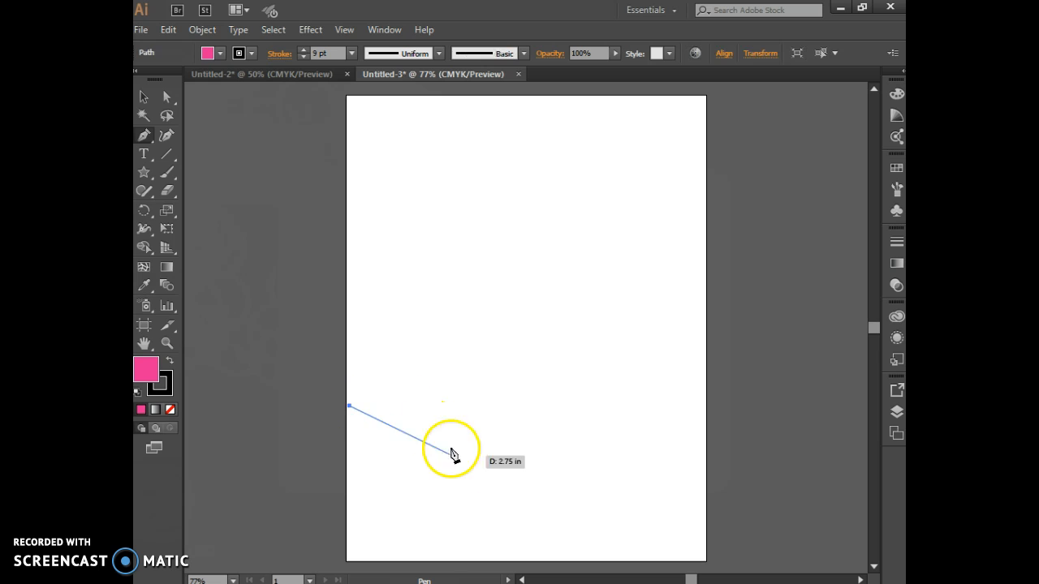
drag(443, 469, 495, 468)
drag(522, 392, 636, 347)
drag(616, 303, 660, 348)
click(607, 447)
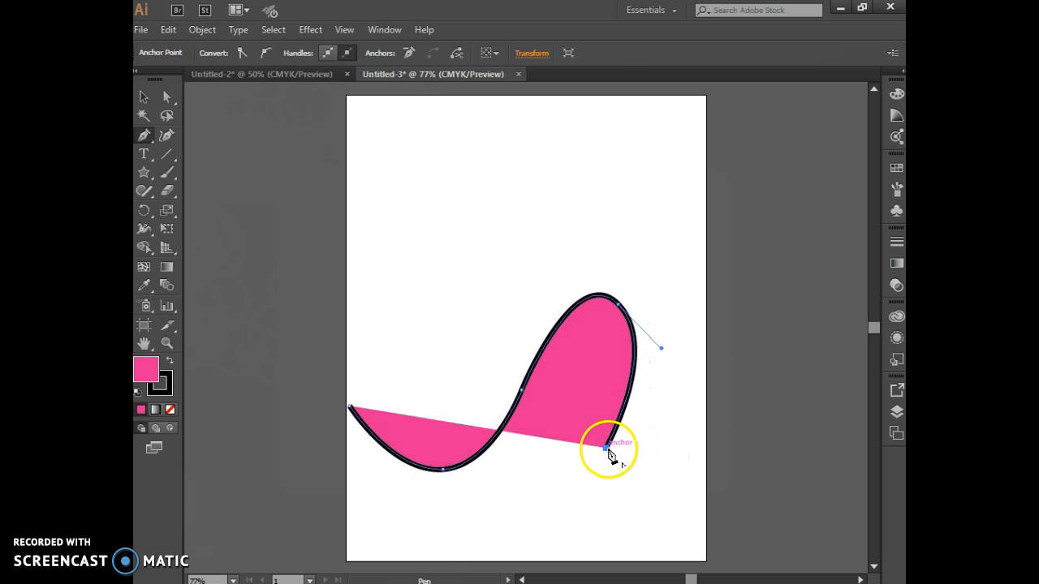
drag(633, 516, 697, 502)
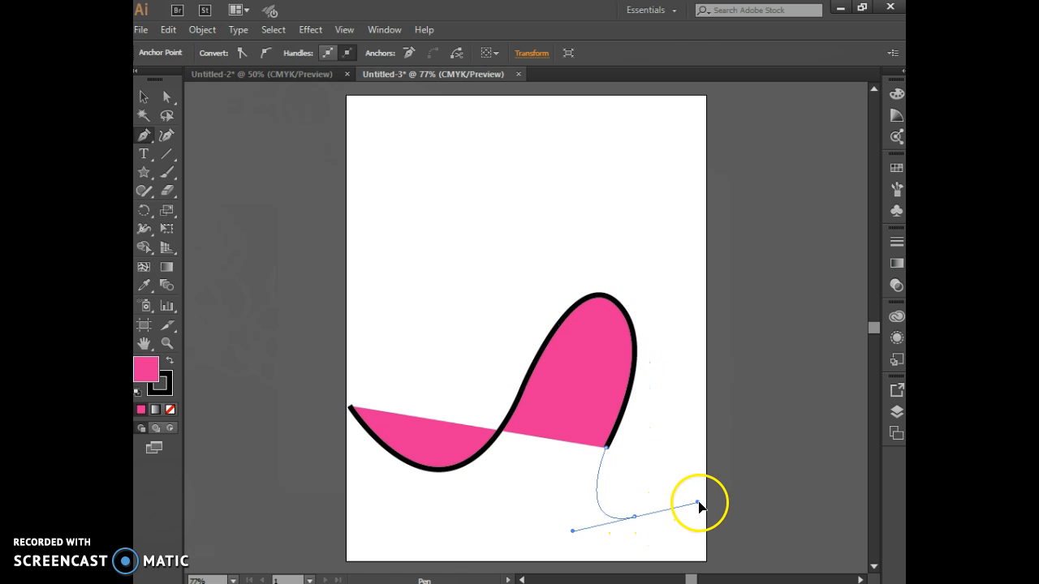
click(702, 469)
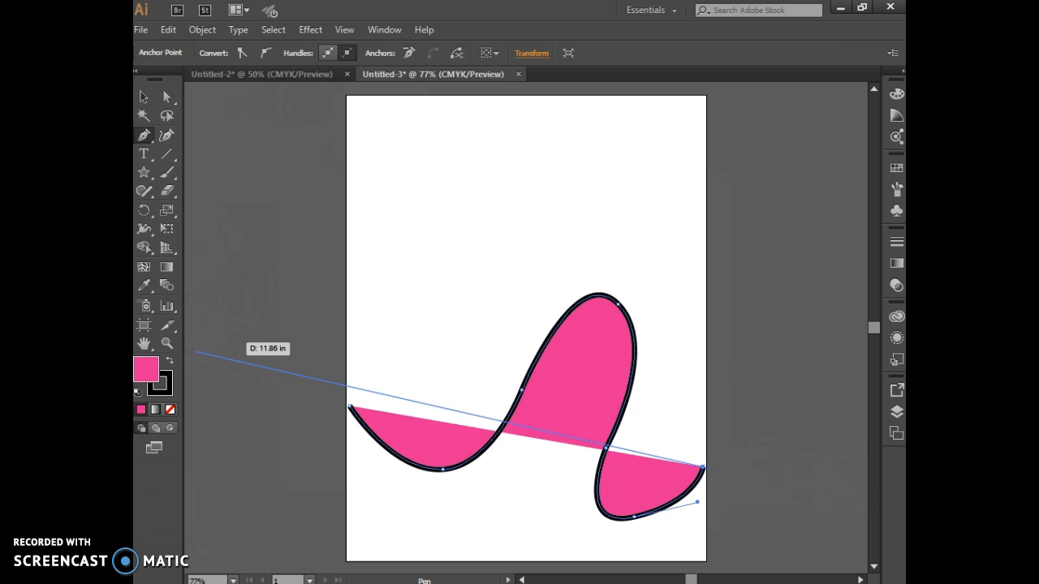
- Remove the wavy path's fill and increase its stroke weight to 36 pt
click(170, 410)
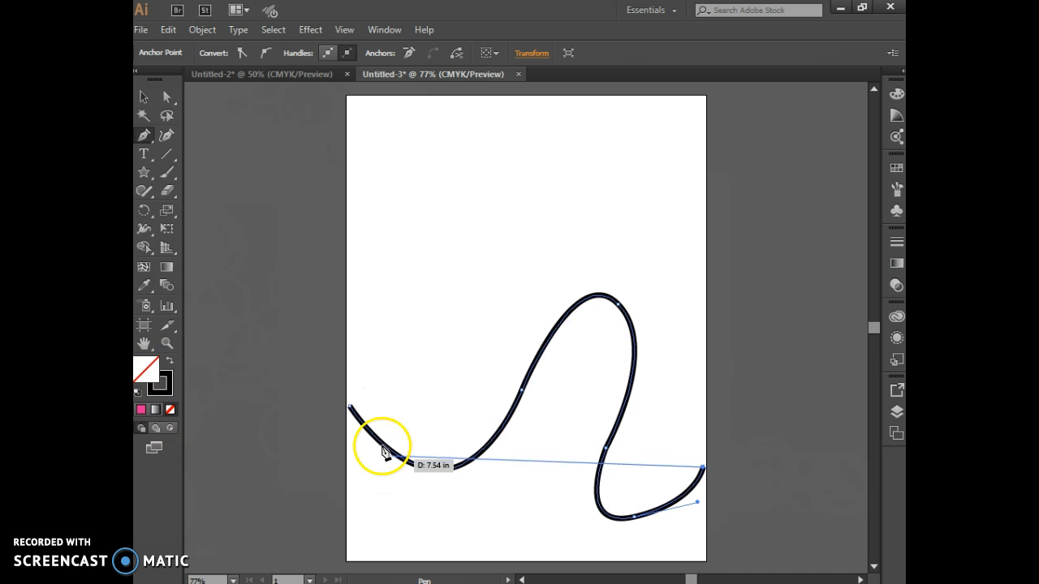
click(142, 98)
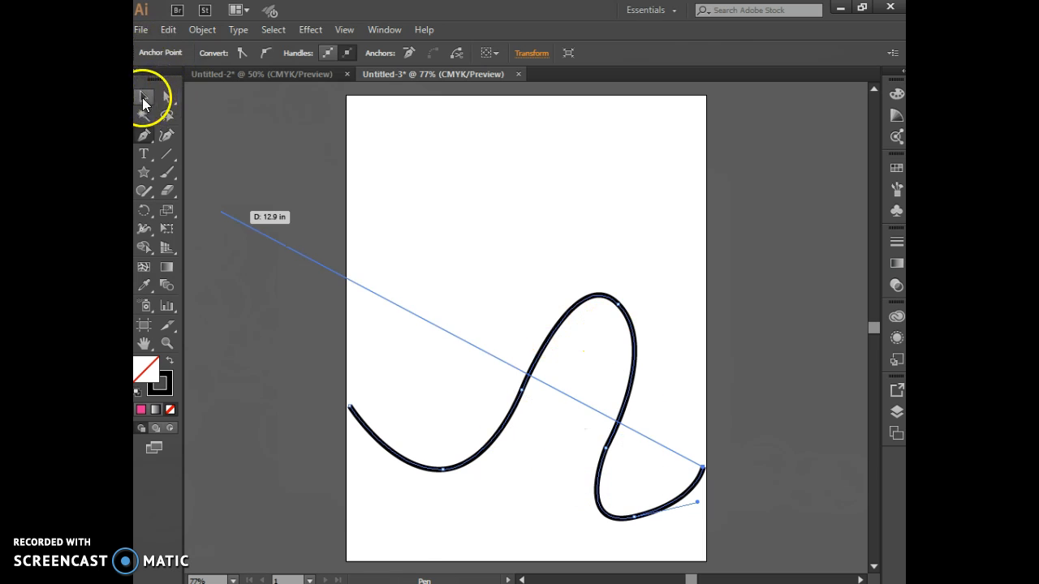
click(378, 442)
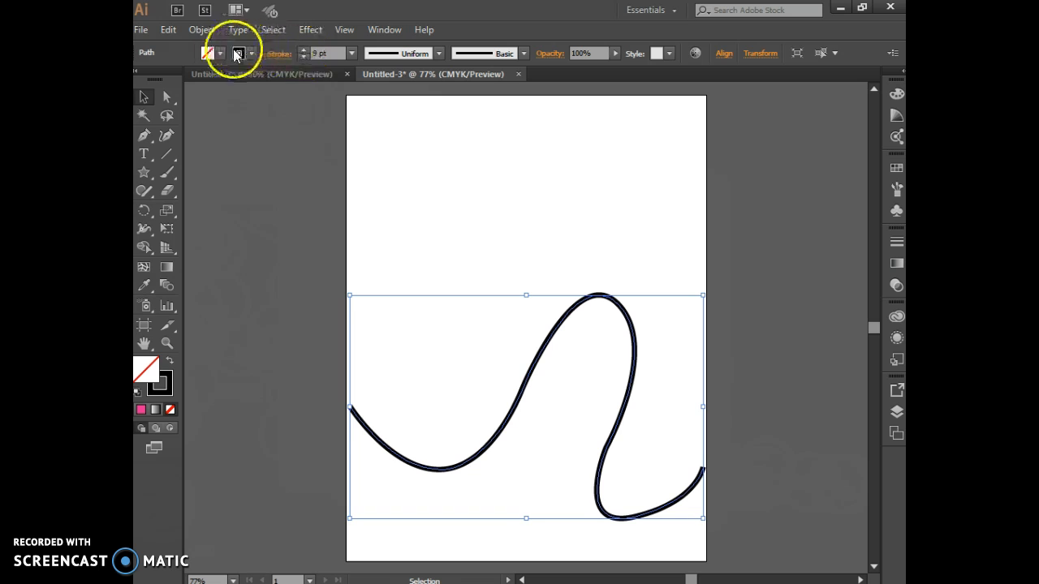
click(302, 47)
click(302, 47)
click(303, 47)
click(302, 47)
click(302, 47)
click(302, 47)
click(303, 47)
click(302, 47)
click(303, 47)
click(303, 47)
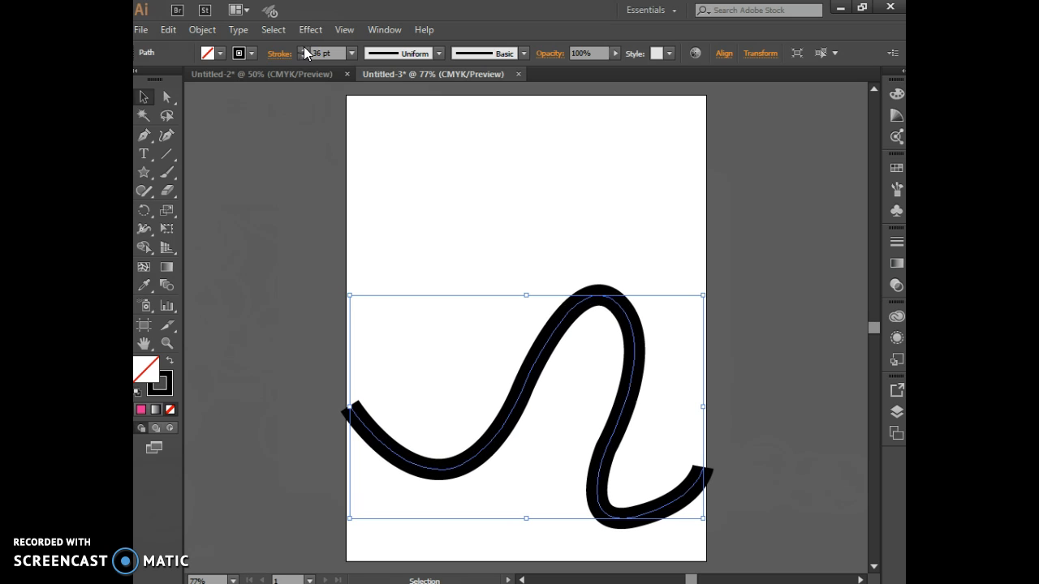
click(507, 432)
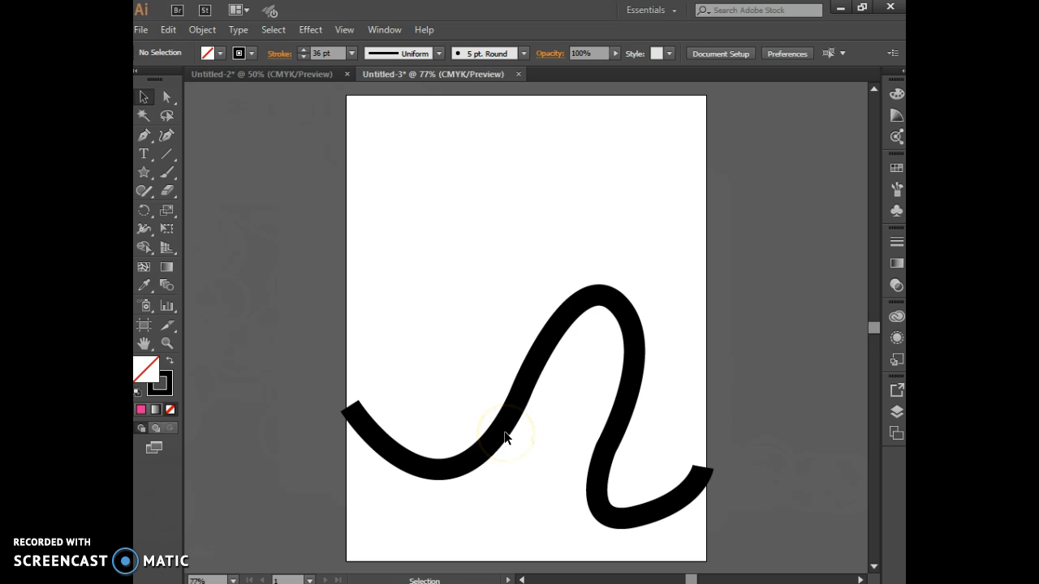
- Try shifting the anchor point on the wavy path's rising section slightly up and left, and undo the move
click(504, 438)
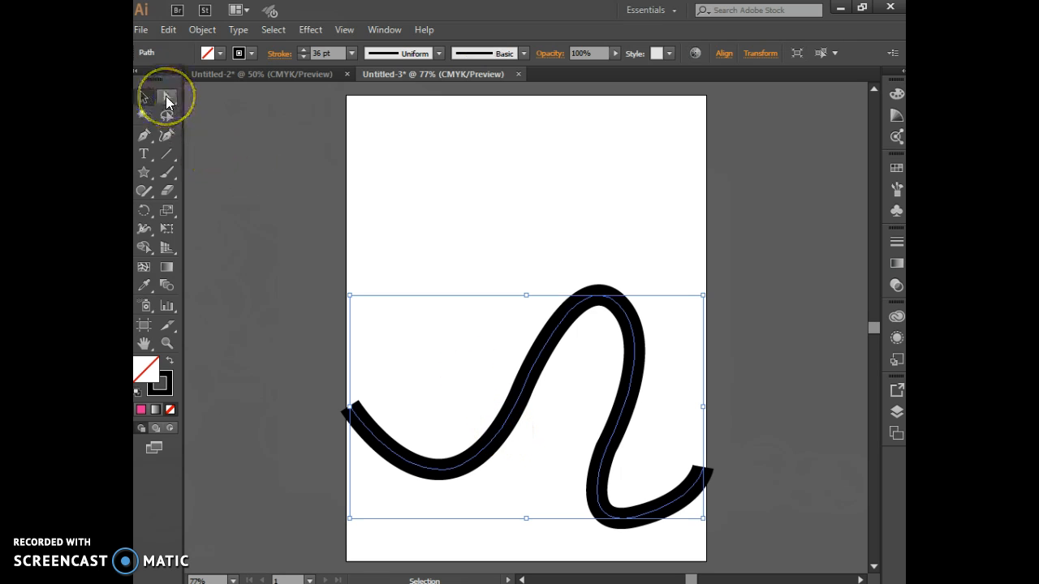
click(167, 99)
click(522, 391)
drag(522, 391, 512, 383)
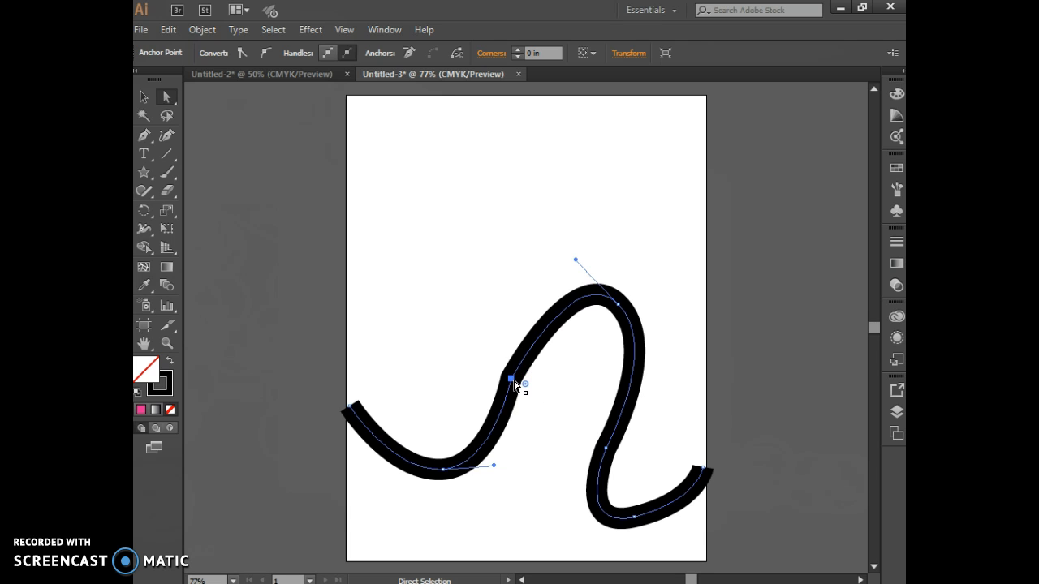
key(ctrl+z)
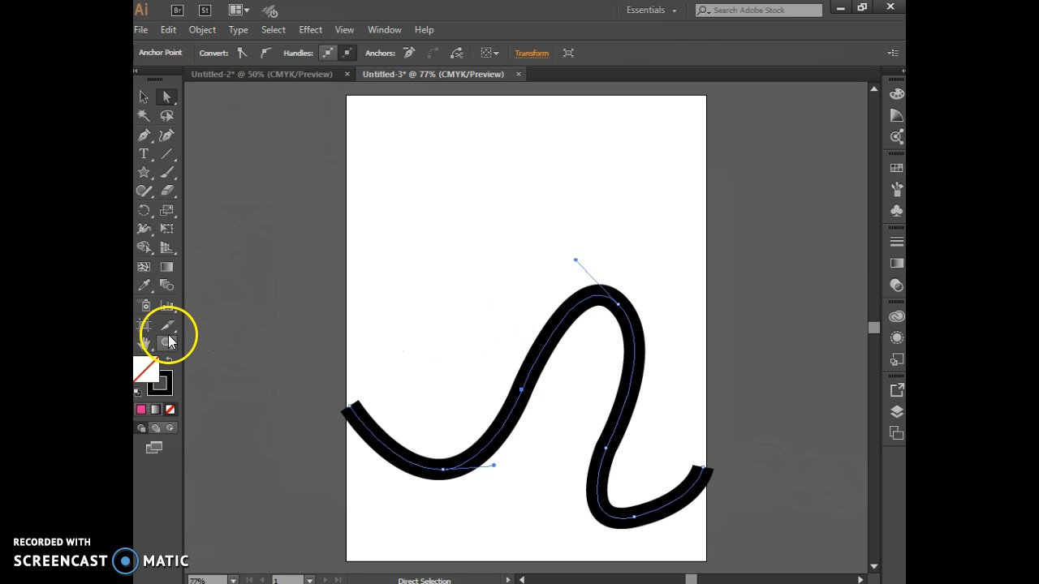
- Convert the wavy path's thick stroke into a filled shape with Outline Stroke
click(167, 30)
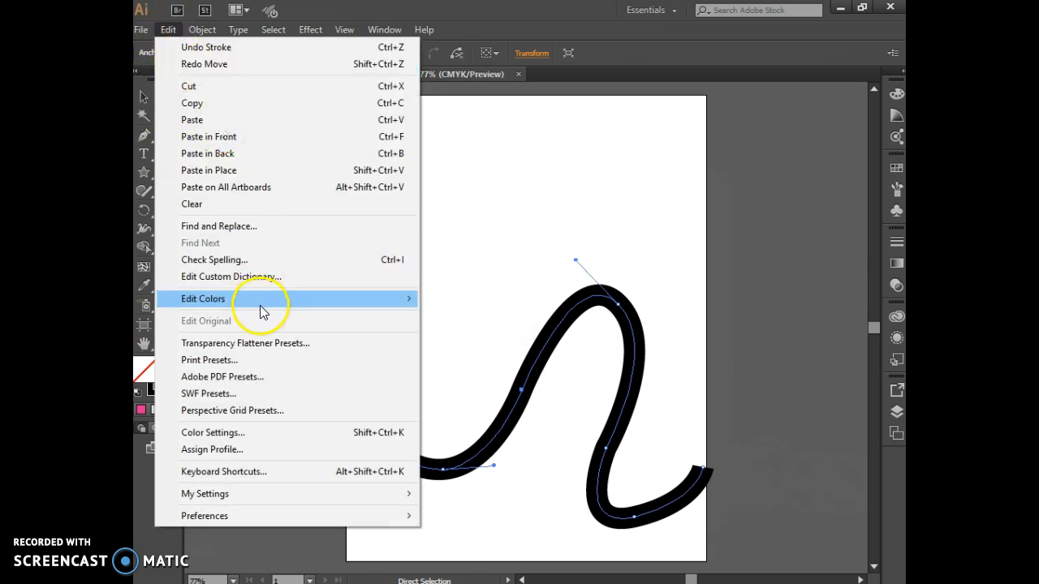
click(202, 29)
click(202, 30)
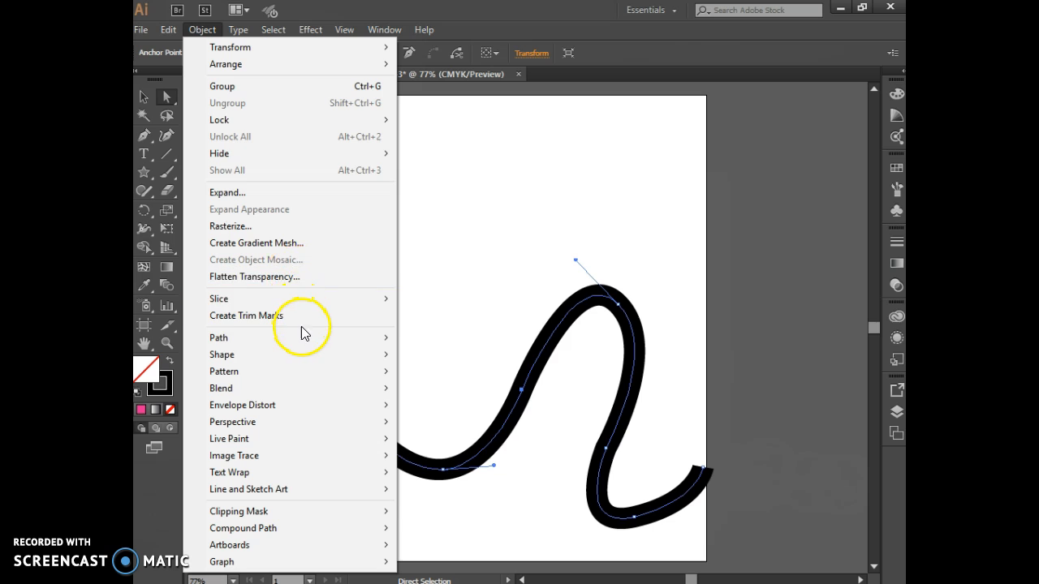
mouse_move(303, 337)
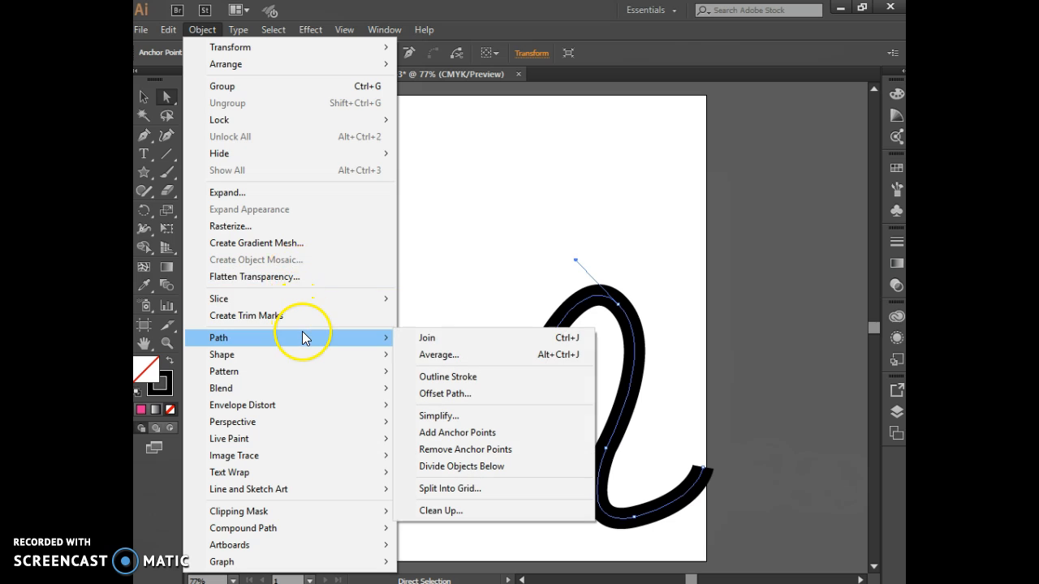
click(459, 378)
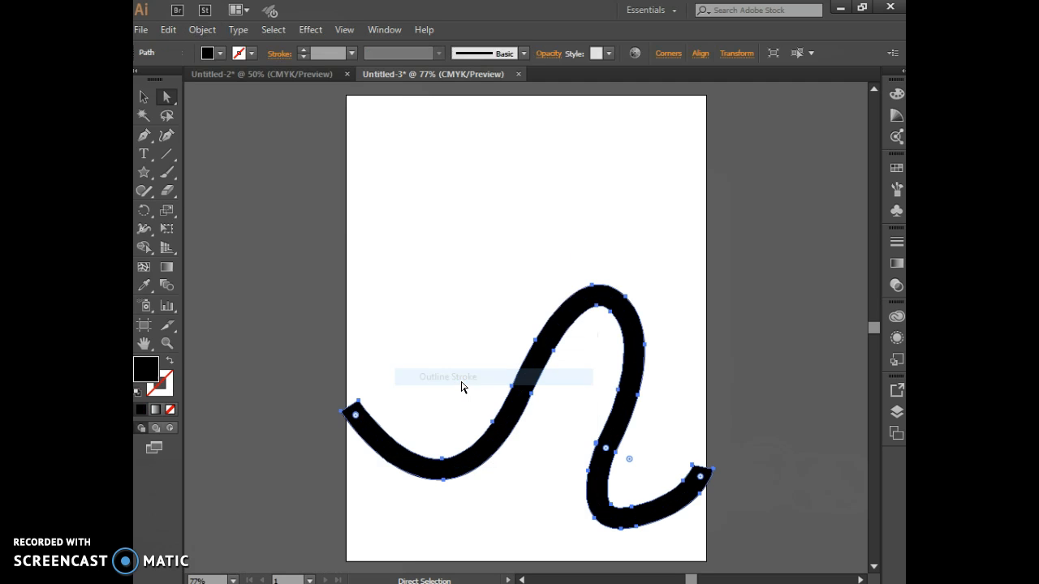
- Try pulling anchor points outward on both sides of the outlined wave's rising section, and undo these edits along with the Outline Stroke conversion
click(507, 401)
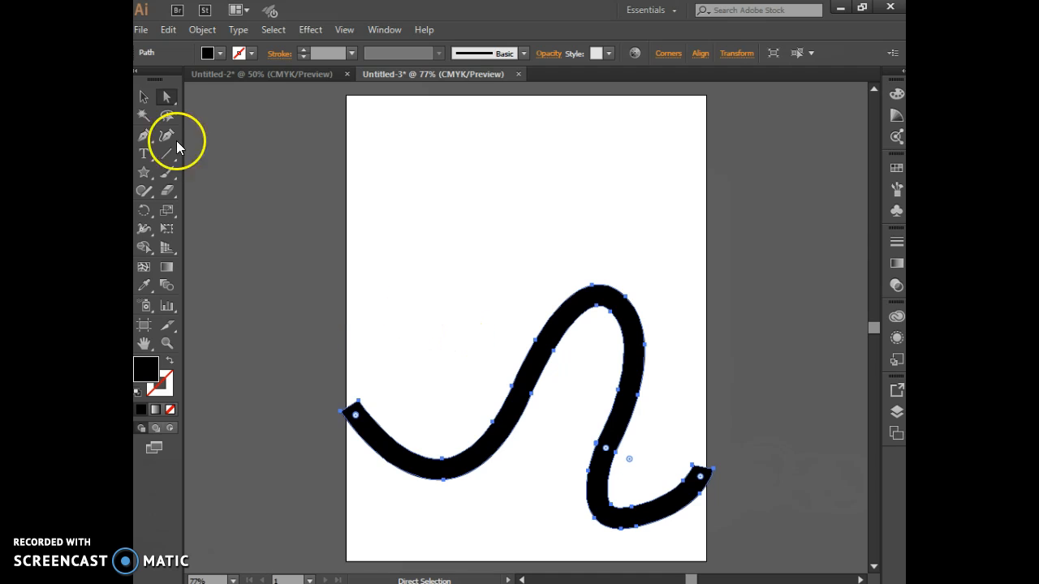
click(513, 390)
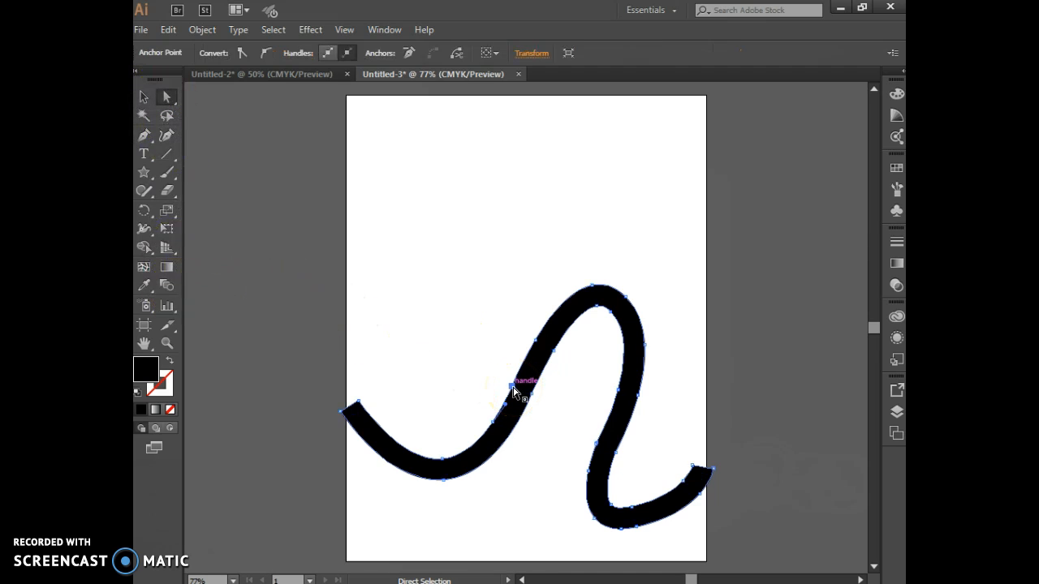
click(513, 388)
drag(513, 391, 466, 424)
click(511, 388)
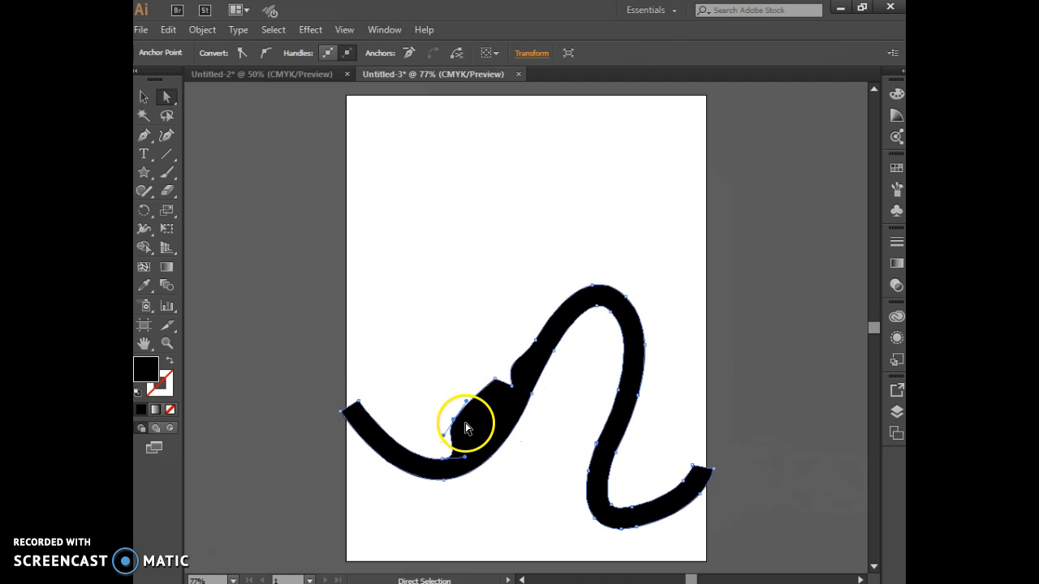
drag(534, 403, 576, 397)
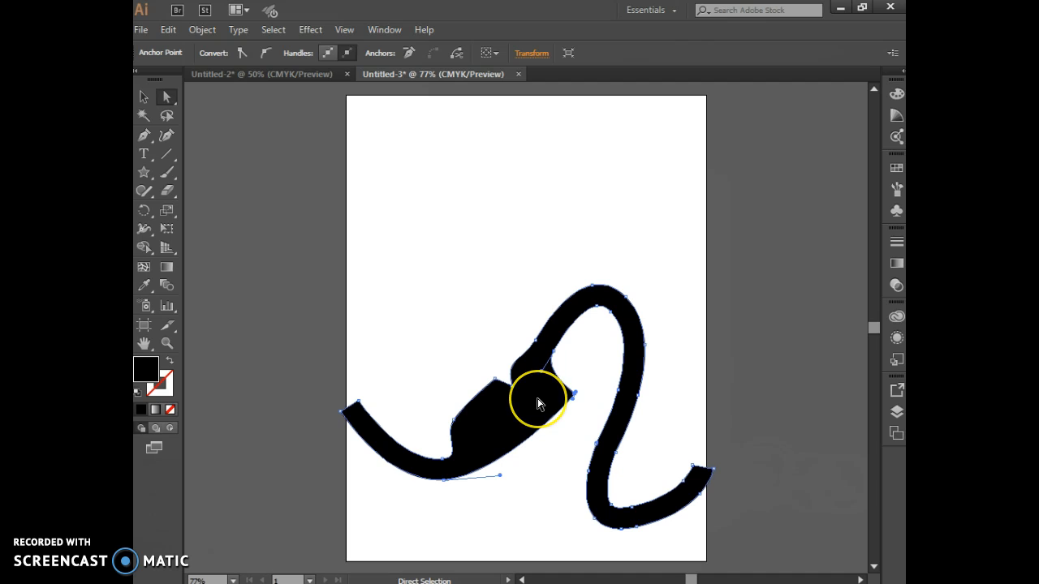
key(ctrl+z)
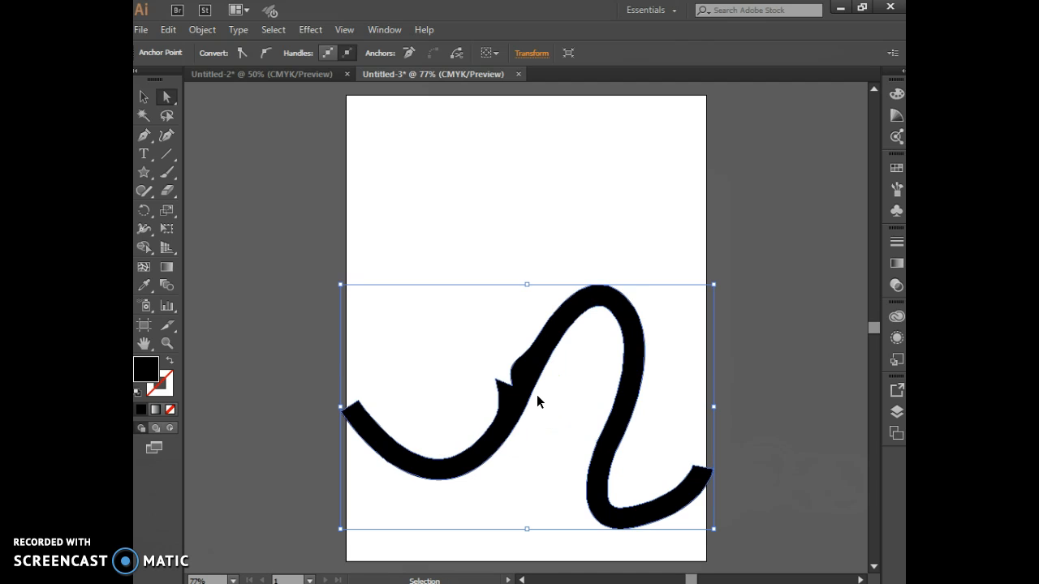
key(ctrl+z)
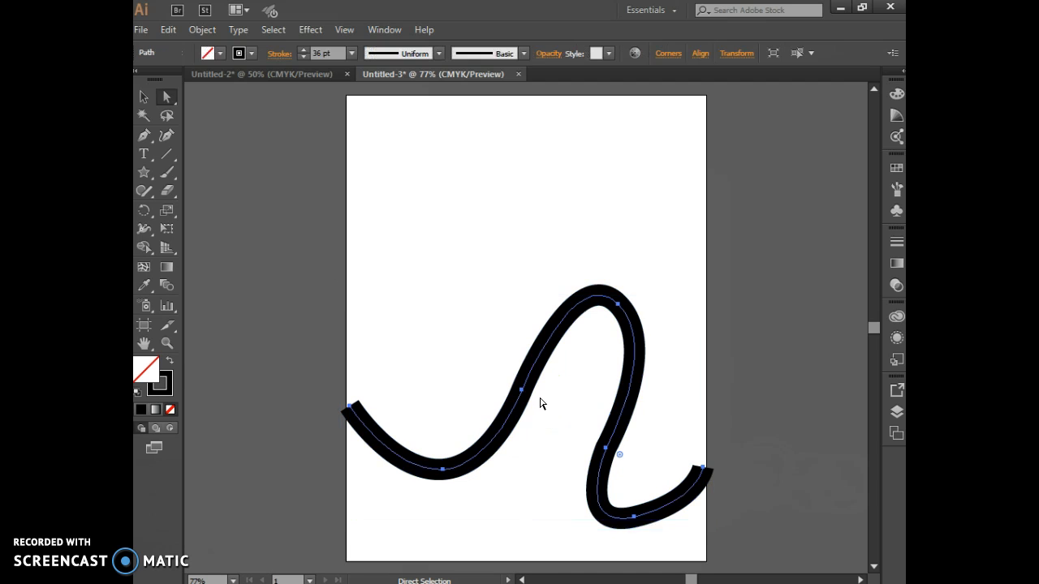
- Increase the wavy path's stroke weight to 43 pt and convert it into a filled shape with Outline Stroke
click(303, 49)
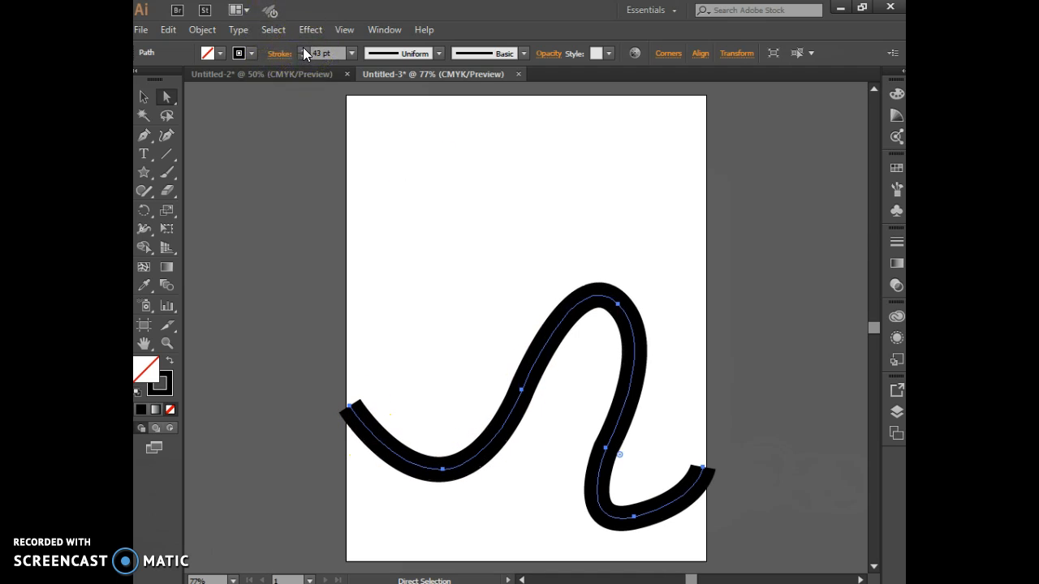
click(202, 29)
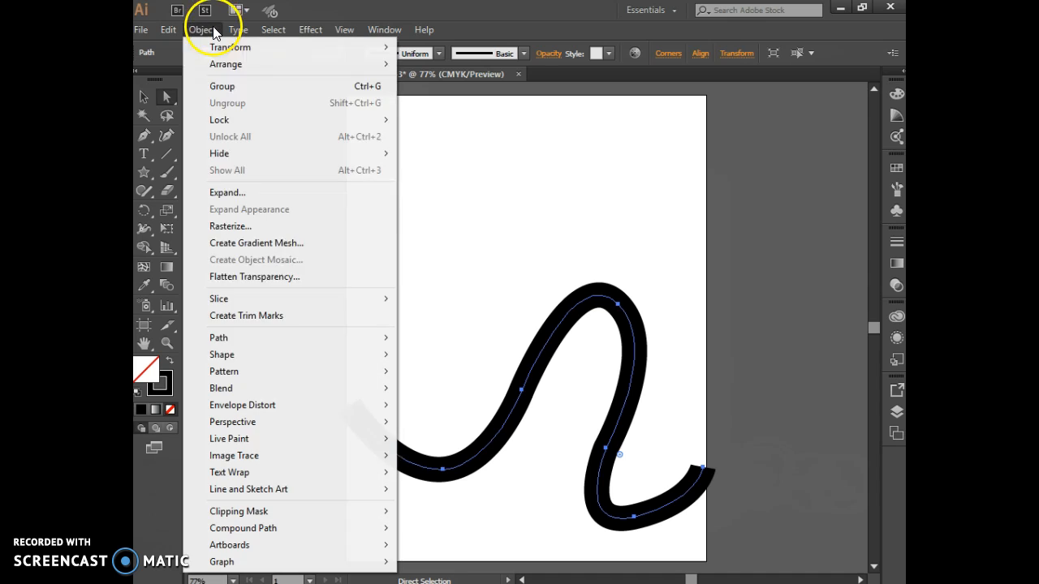
mouse_move(244, 338)
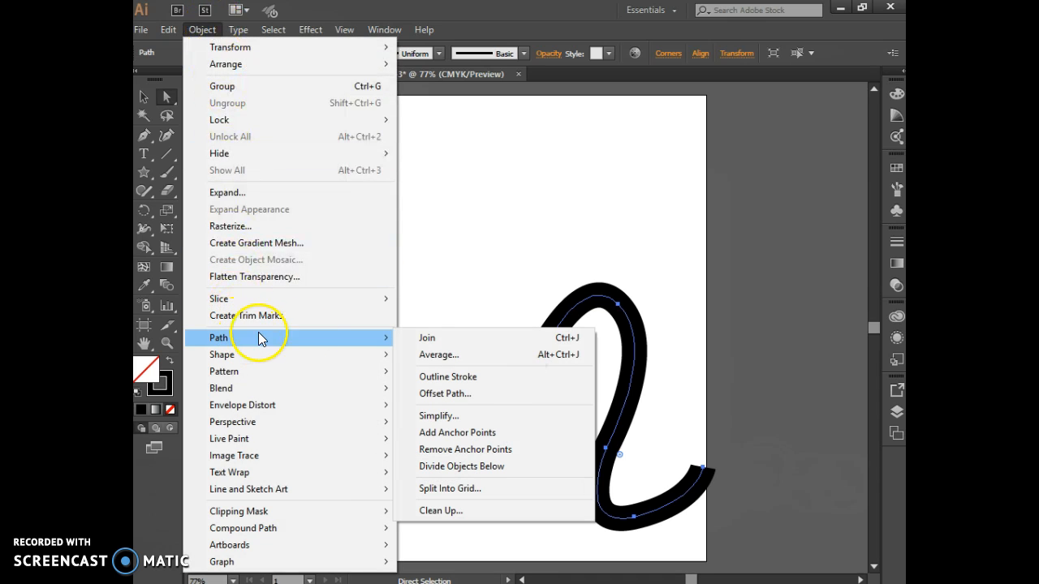
click(459, 379)
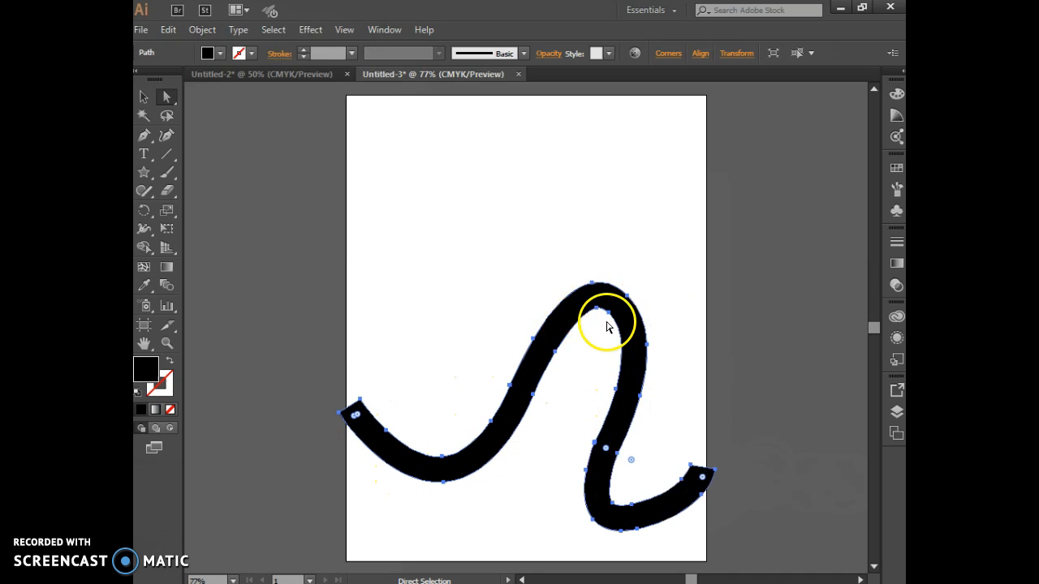
- Pull the two outer anchor points beside the wave's crest outward to thicken the start of its falling section
drag(647, 348, 668, 348)
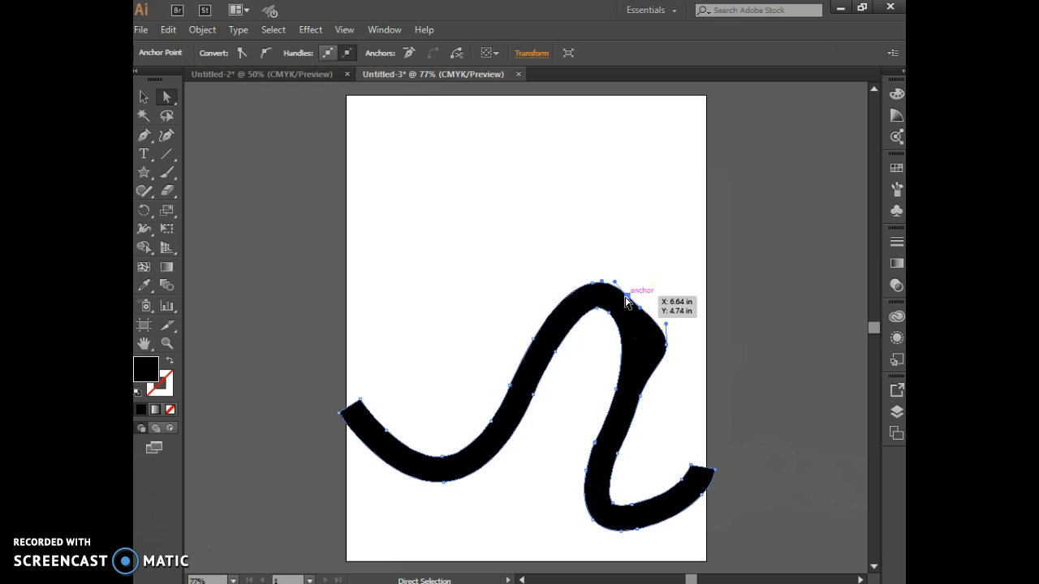
drag(626, 298, 666, 297)
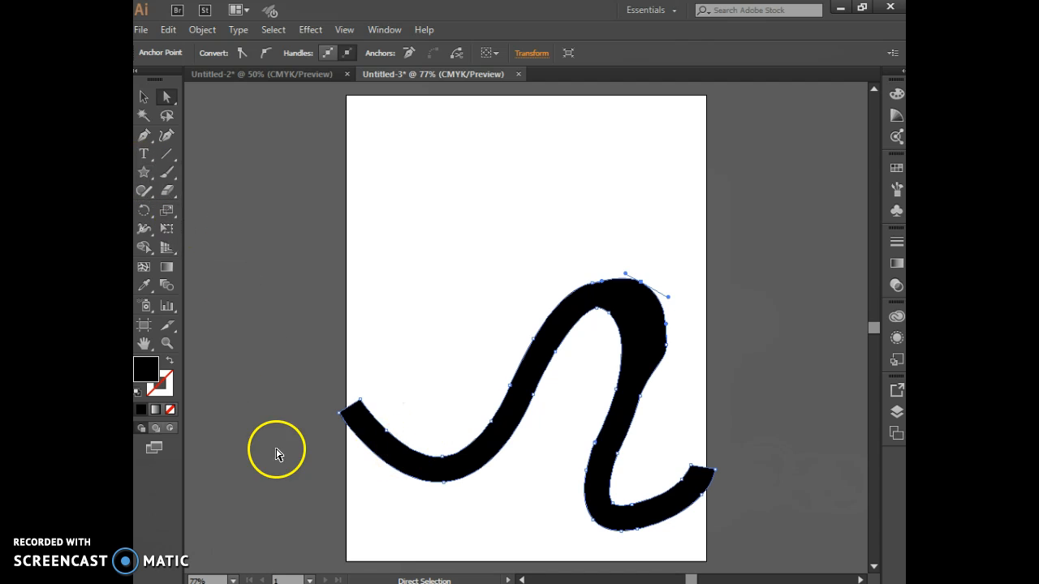
- Delete the outlined wavy shape to clear the artboard
click(144, 97)
drag(341, 243, 727, 465)
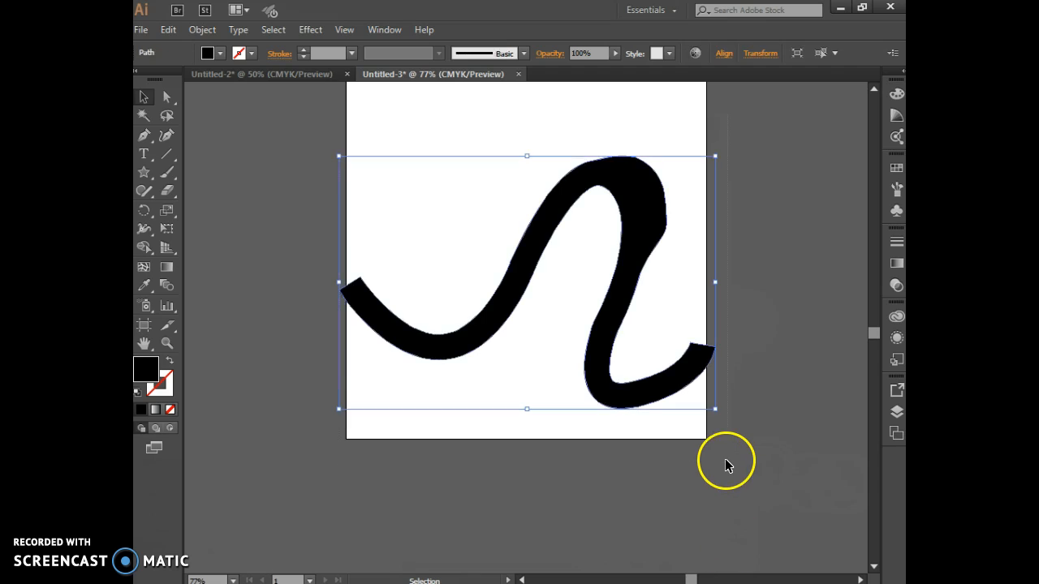
key(Delete)
scroll(565, 487, up, 2)
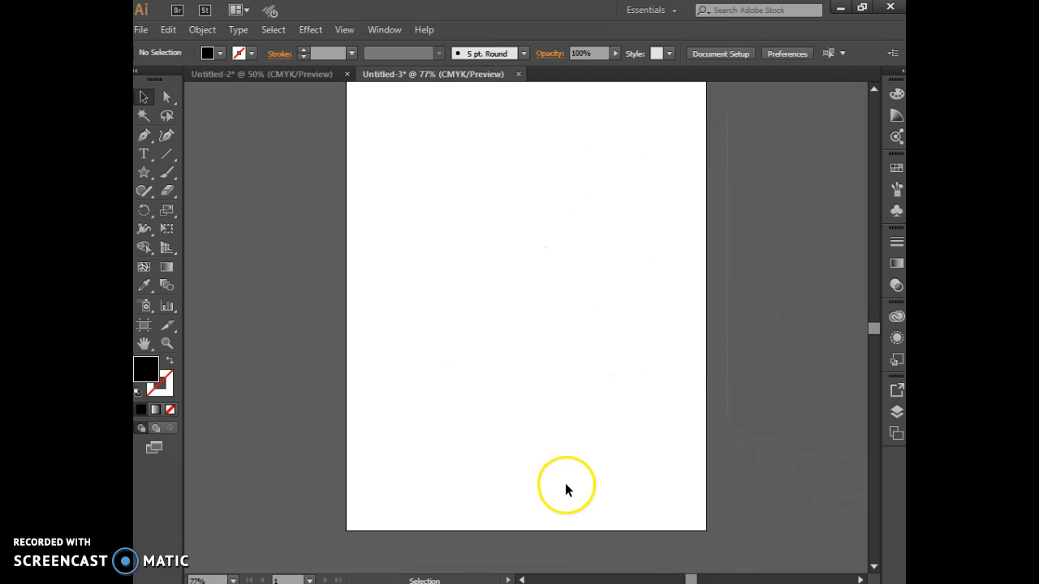
scroll(566, 487, up, 1)
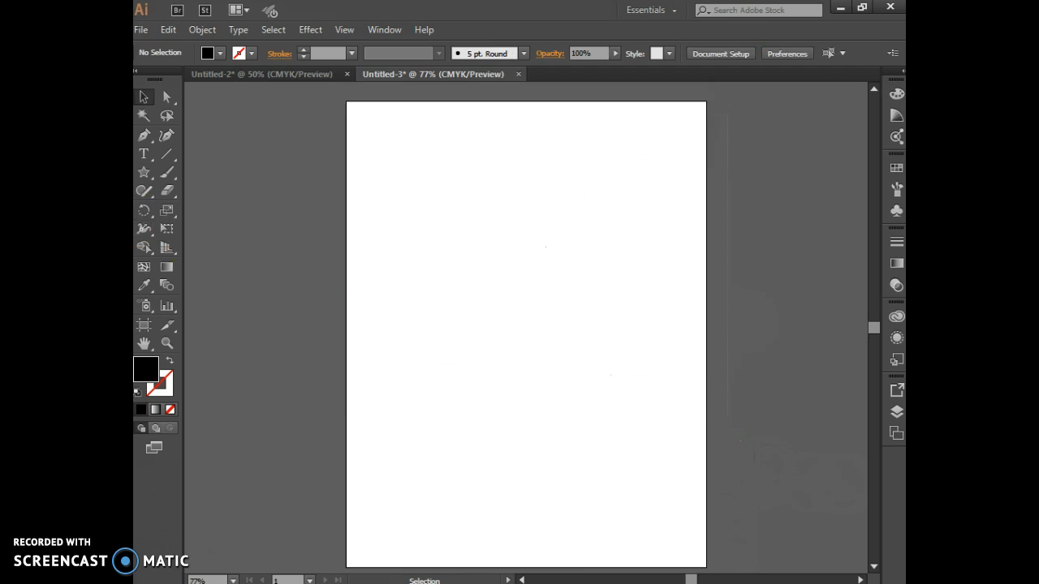
- Set up the Ellipse tool with no fill and a black 6 pt stroke
click(143, 175)
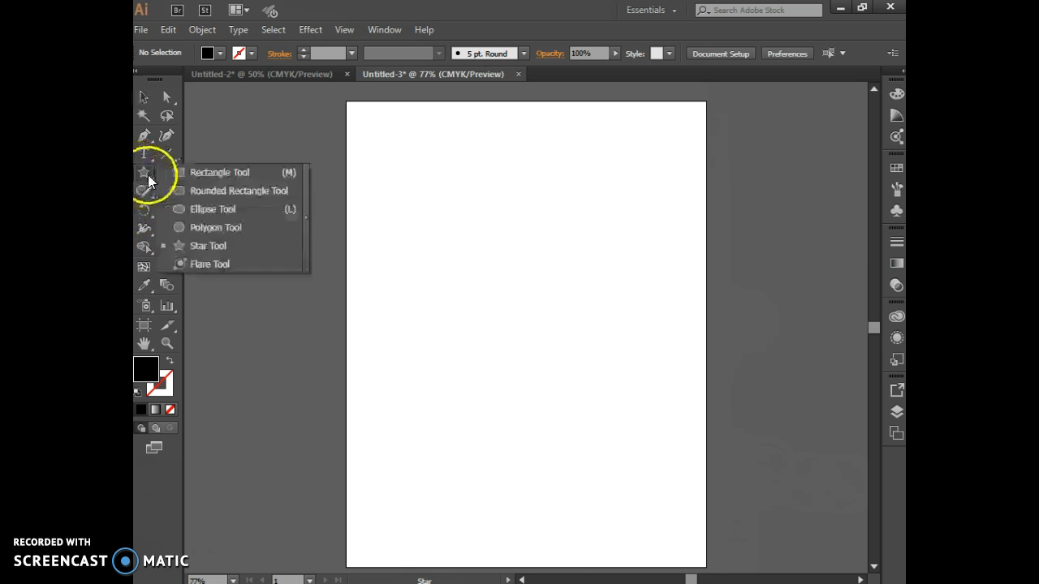
click(199, 209)
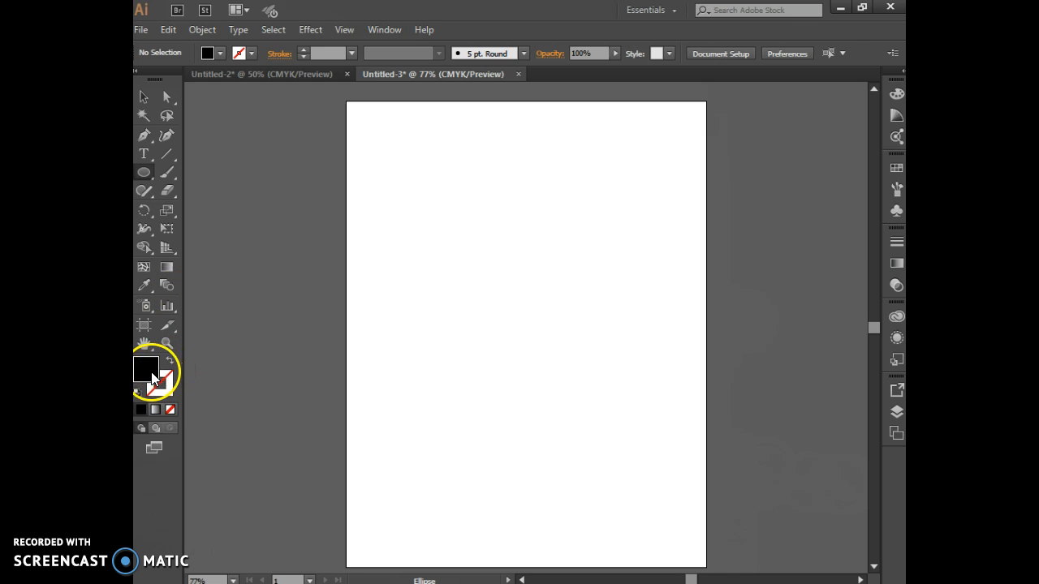
click(168, 408)
click(162, 389)
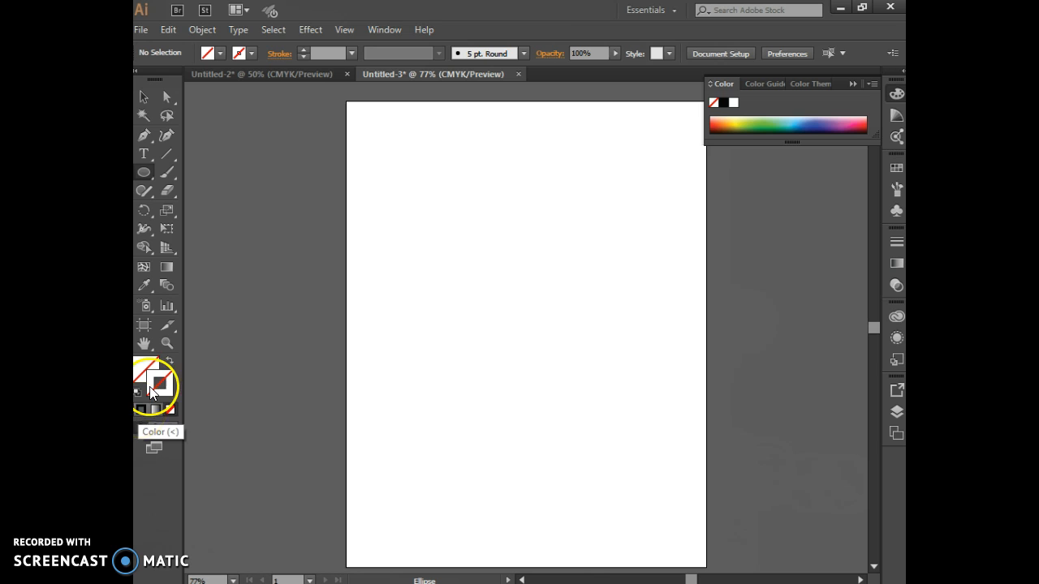
click(249, 53)
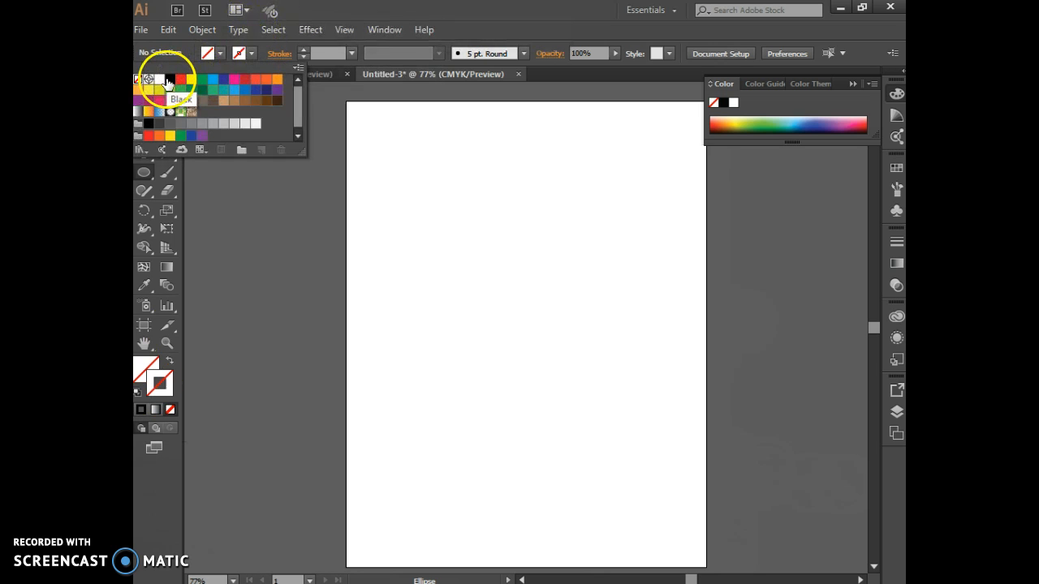
click(169, 79)
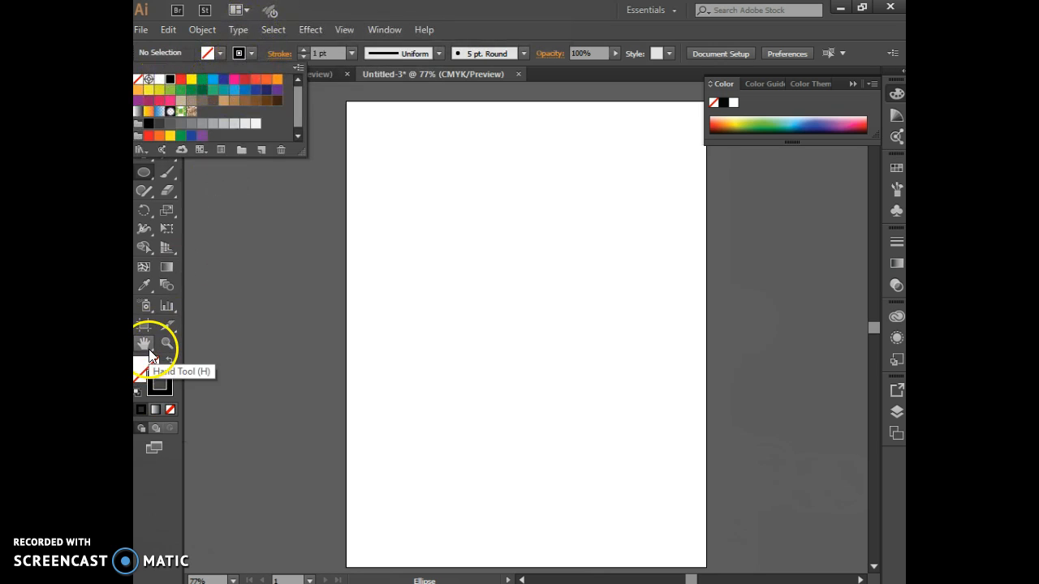
click(305, 49)
click(304, 49)
click(304, 49)
click(304, 50)
click(305, 49)
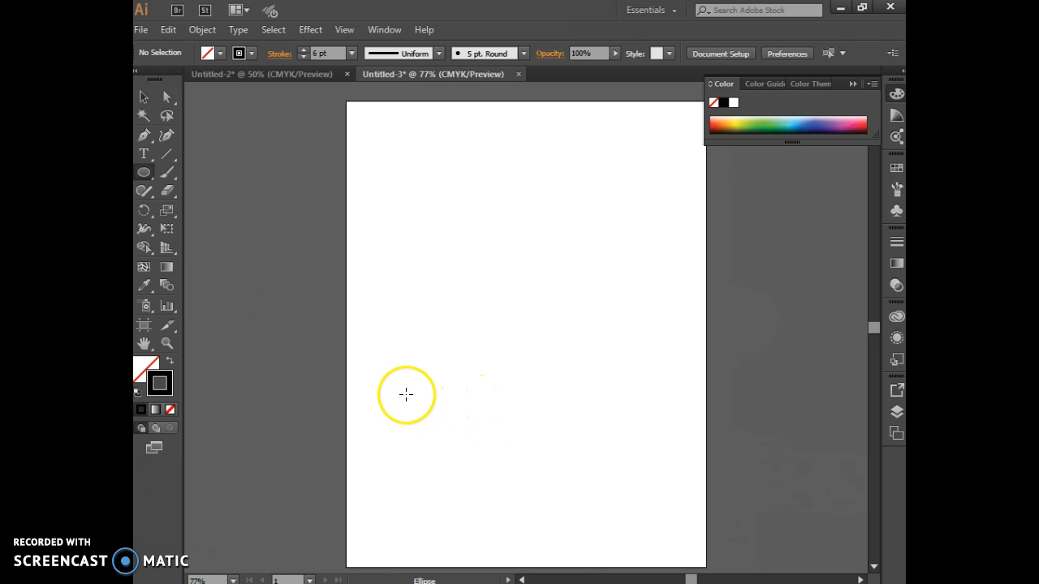
- Draw four overlapping ellipses stacked upward on the lower artboard, from a wide flat base to a small one on top
mouse_move(403, 394)
mouse_down()
mouse_move(638, 462)
mouse_move(648, 476)
mouse_up()
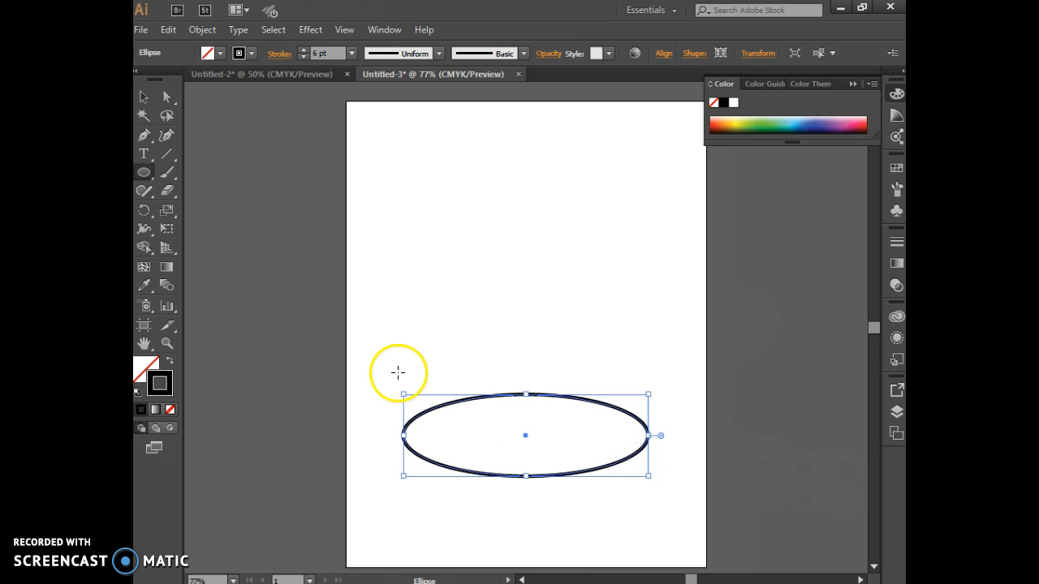
mouse_move(416, 361)
mouse_down()
mouse_move(534, 433)
mouse_move(615, 439)
mouse_up()
drag(471, 322, 586, 404)
drag(463, 294, 544, 348)
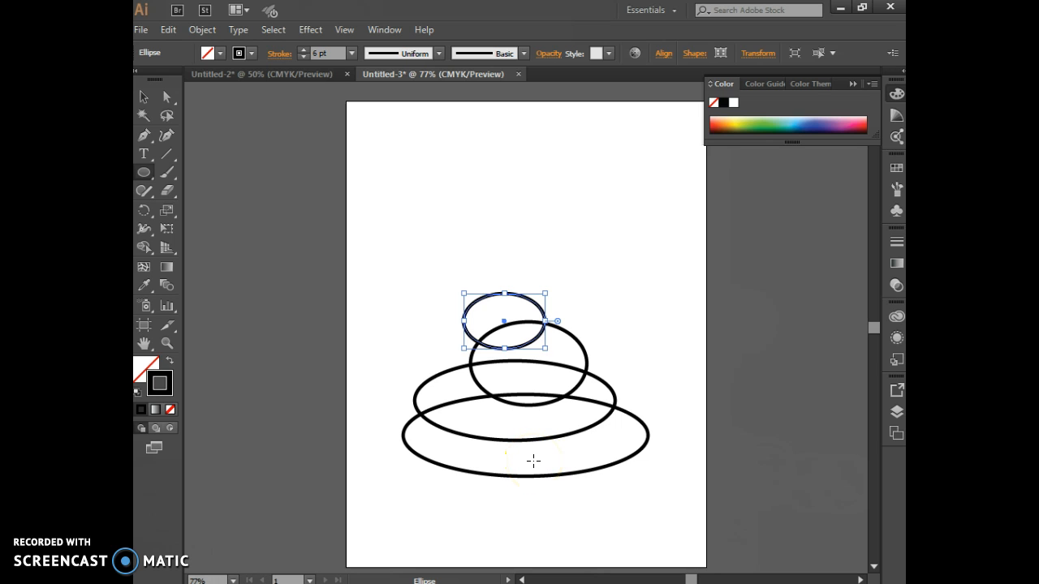
- Try merging the four stacked ellipses with one Shaper tool stroke from the smallest down into the base
click(146, 96)
drag(398, 271, 650, 496)
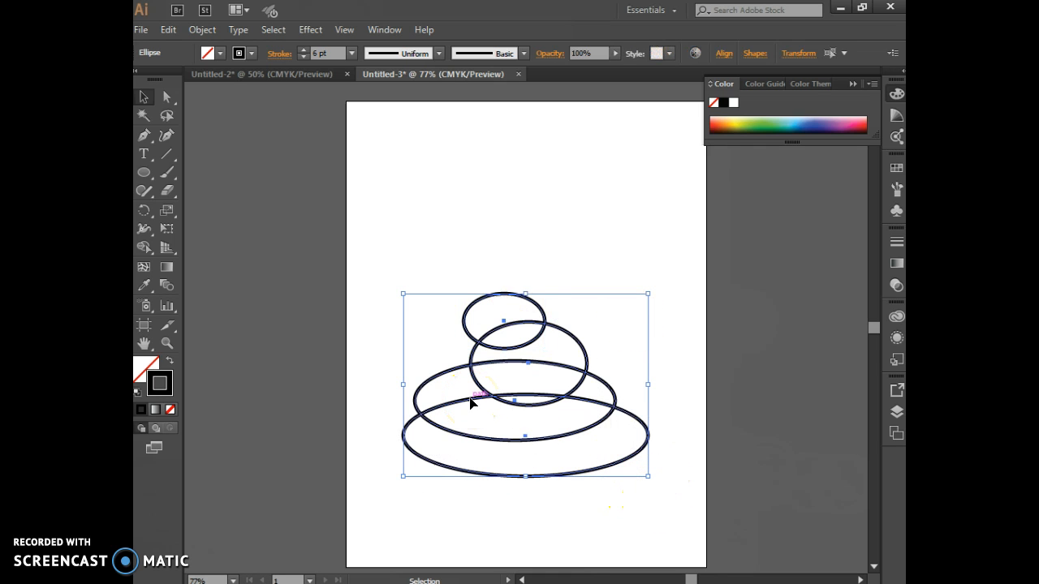
click(147, 191)
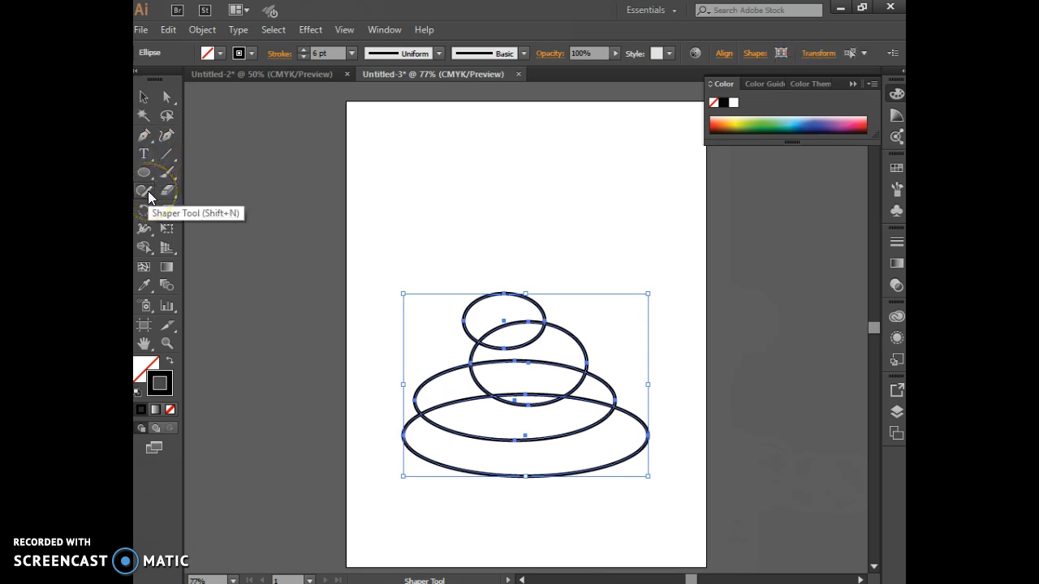
mouse_move(508, 315)
mouse_down()
mouse_move(514, 349)
mouse_move(547, 400)
mouse_move(548, 456)
mouse_up()
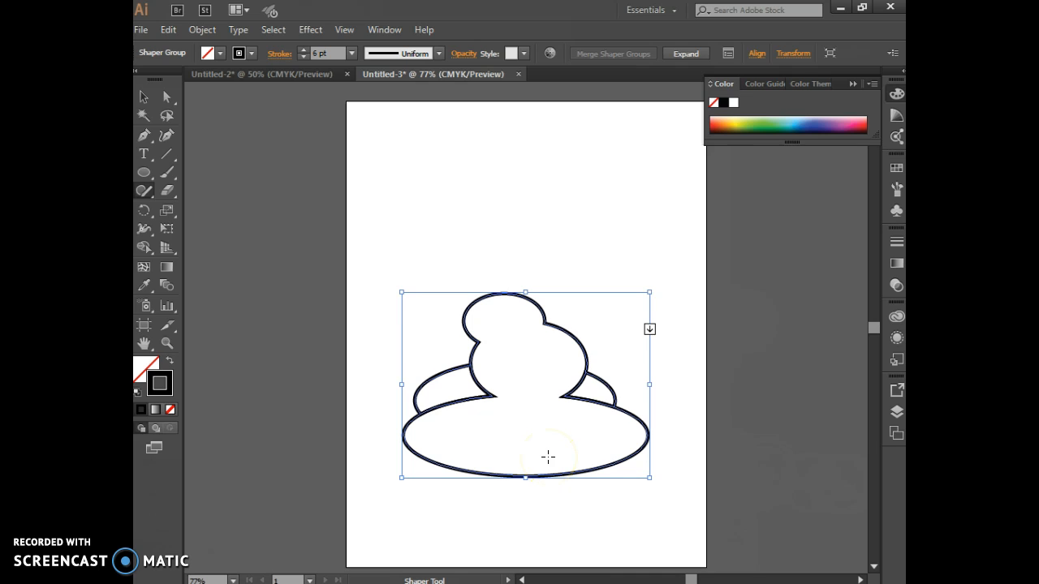
- Try merging the remaining side slivers into the body with more Shaper strokes, and undo all the Shaper edits
drag(451, 383, 499, 381)
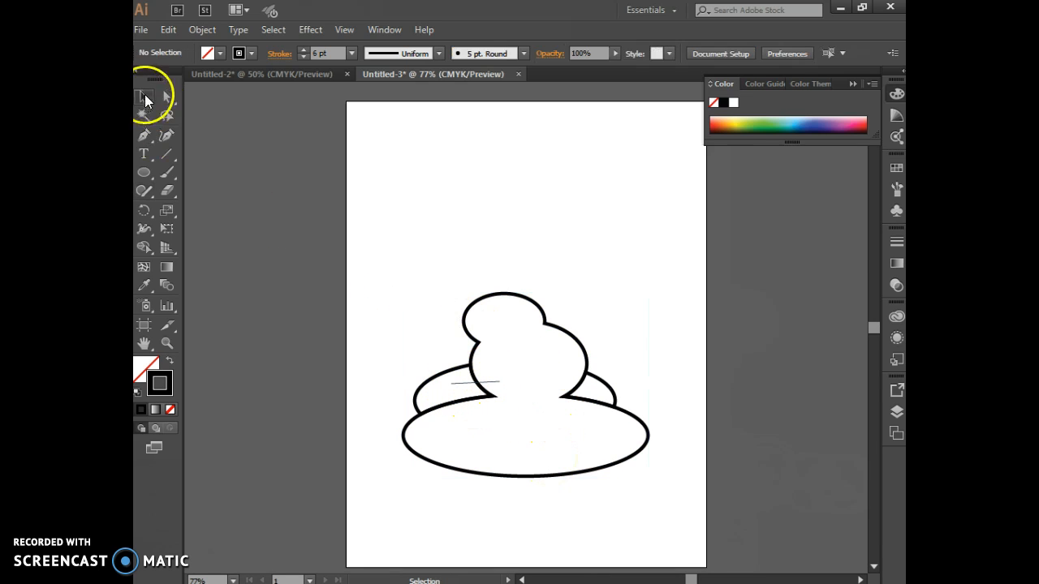
drag(382, 281, 641, 530)
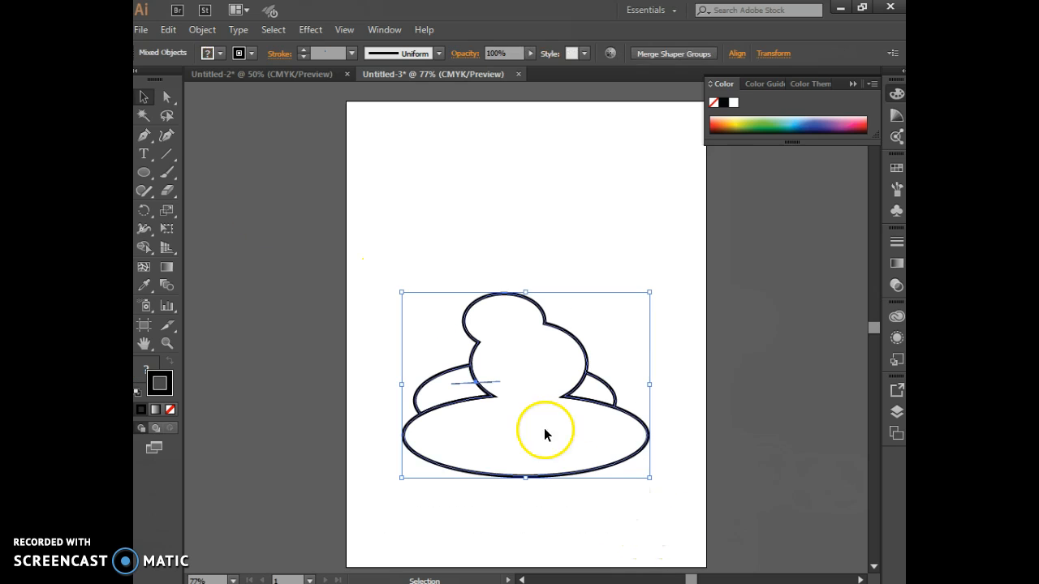
click(142, 193)
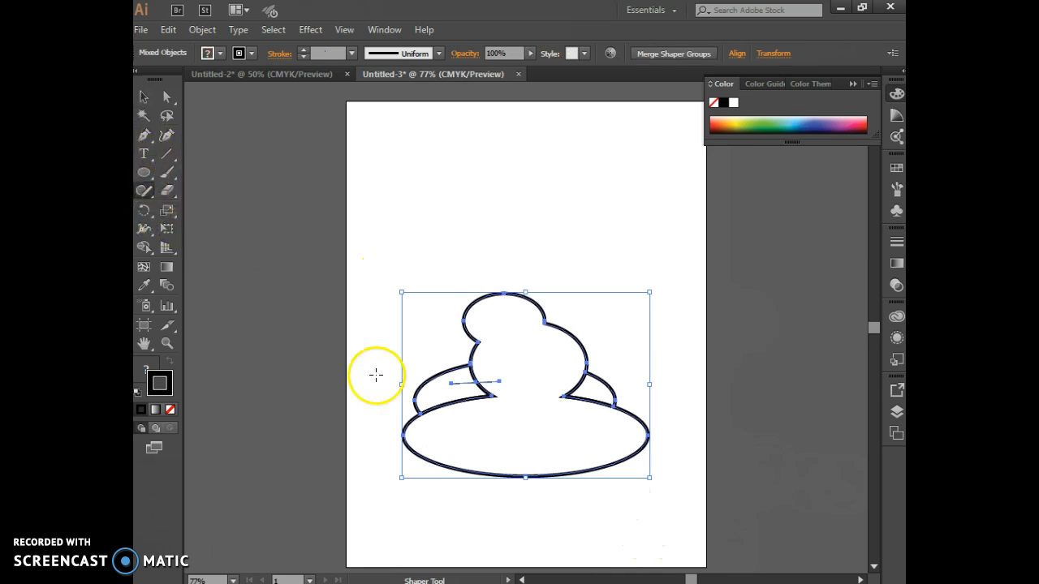
drag(593, 403, 563, 409)
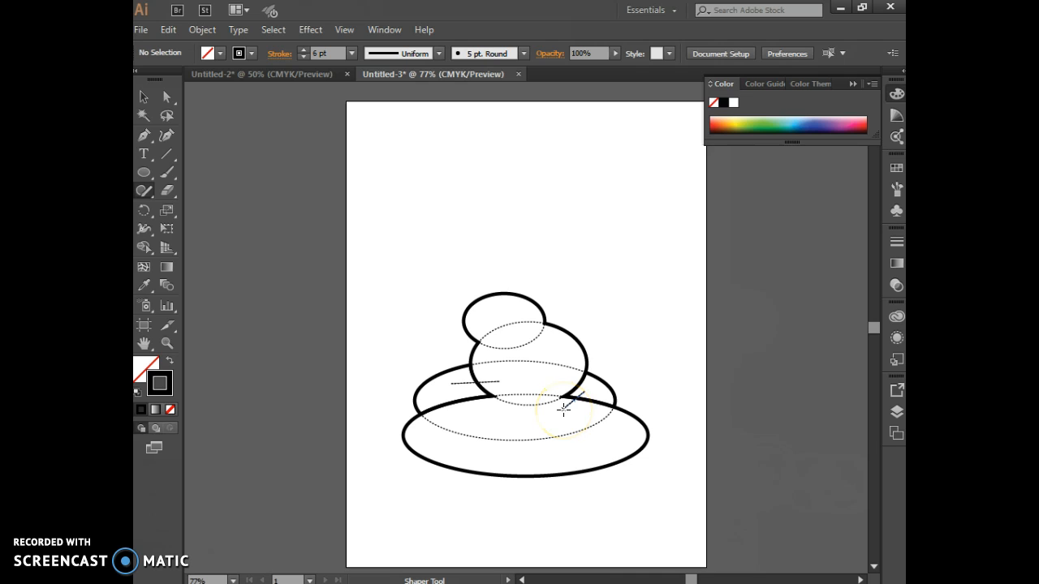
key(ctrl+a)
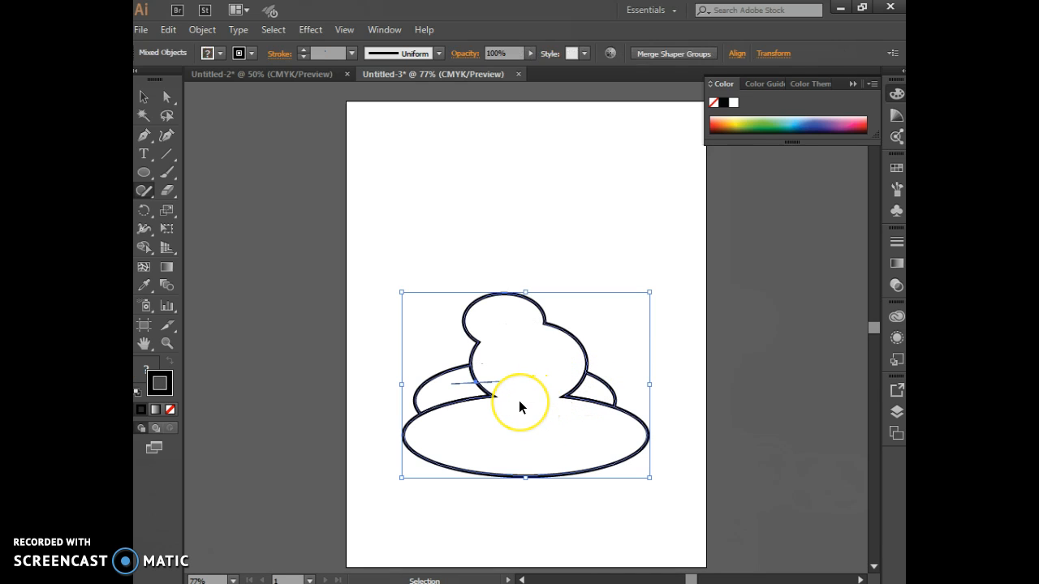
key(ctrl+z)
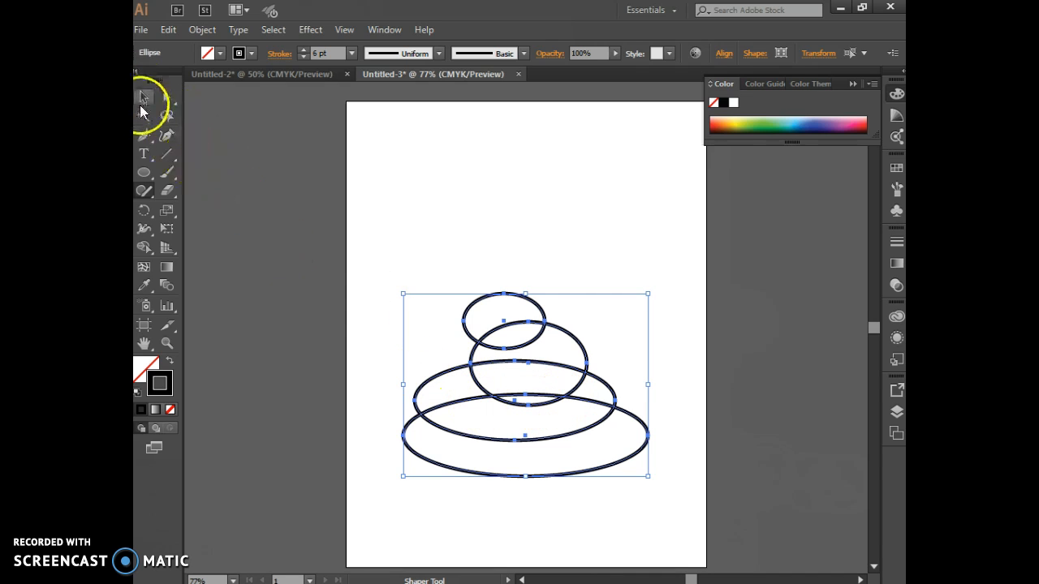
- Merge all overlapping regions of the four ellipses into one silhouette with the Shaper tool, and move it slightly up and left
mouse_move(512, 323)
mouse_down()
mouse_move(528, 358)
mouse_move(474, 375)
mouse_move(466, 427)
mouse_move(483, 453)
mouse_move(512, 456)
mouse_move(539, 441)
mouse_move(543, 388)
mouse_move(589, 394)
mouse_up()
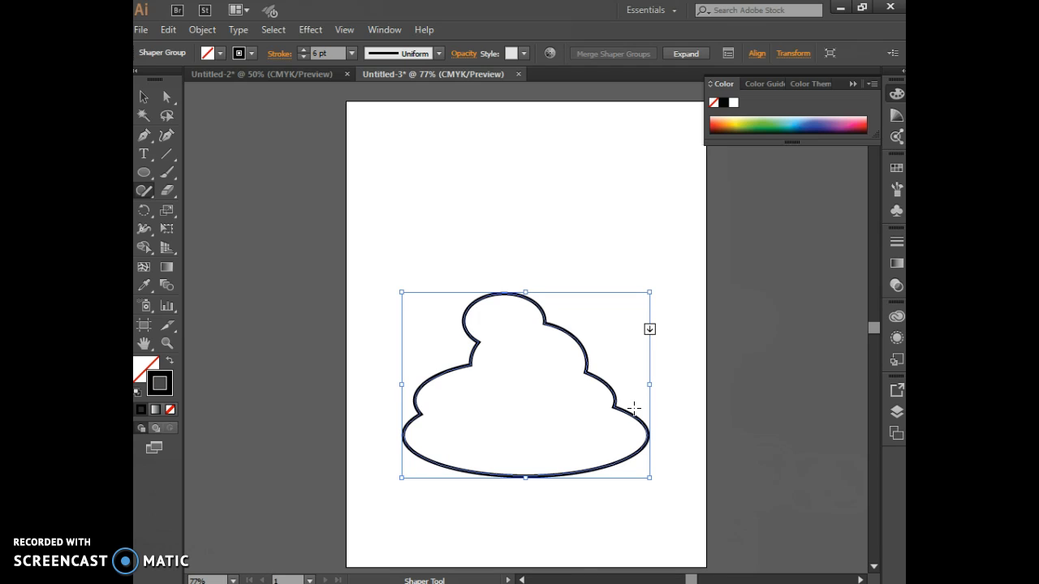
click(144, 97)
click(244, 163)
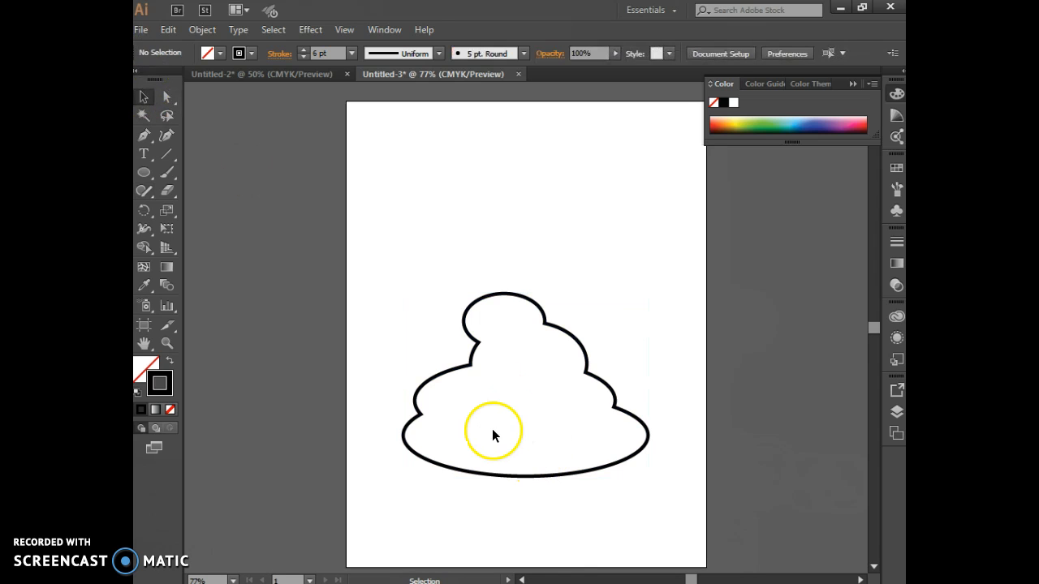
drag(450, 373, 430, 339)
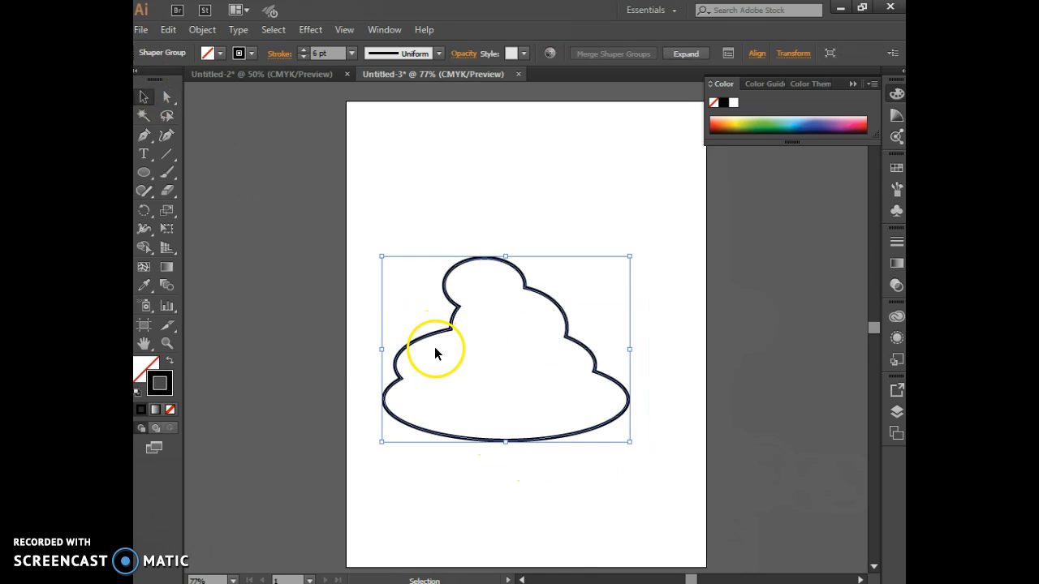
- Fill the merged silhouette with a dark grey-brown swatch and thicken its outline to 22 pt
click(212, 53)
click(212, 100)
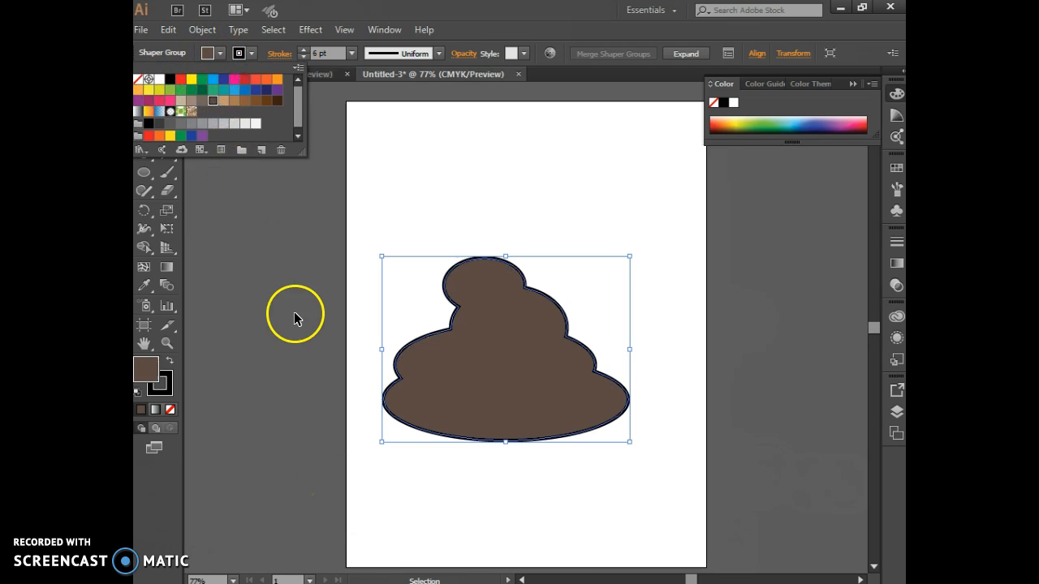
click(251, 55)
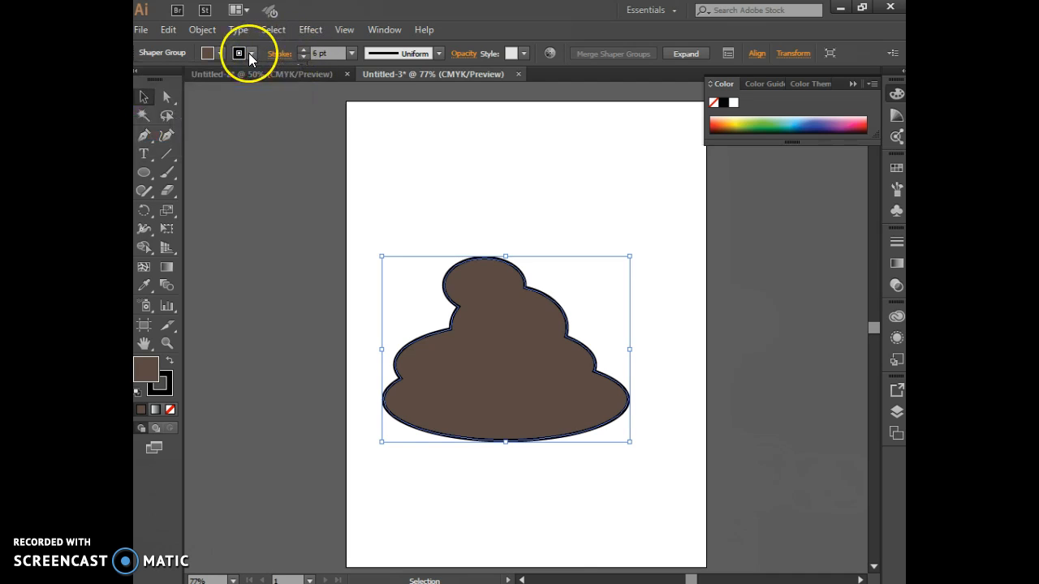
click(303, 51)
click(303, 50)
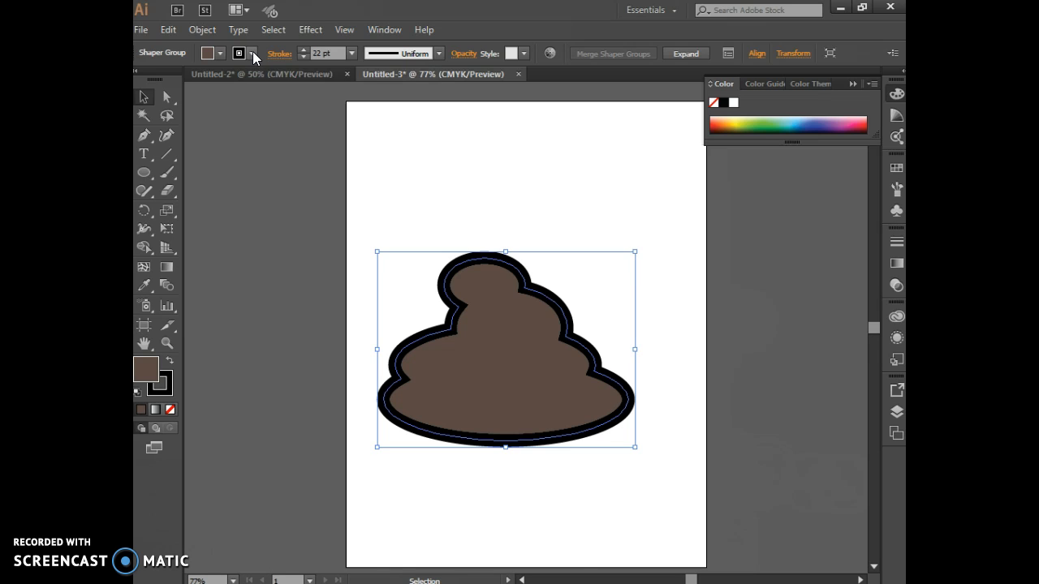
- Undo the outline, fill, move and merge edits back to the four separate ellipses, and leave nothing selected
key(ctrl+z)
key(ctrl+z)
key(ctrl+z)
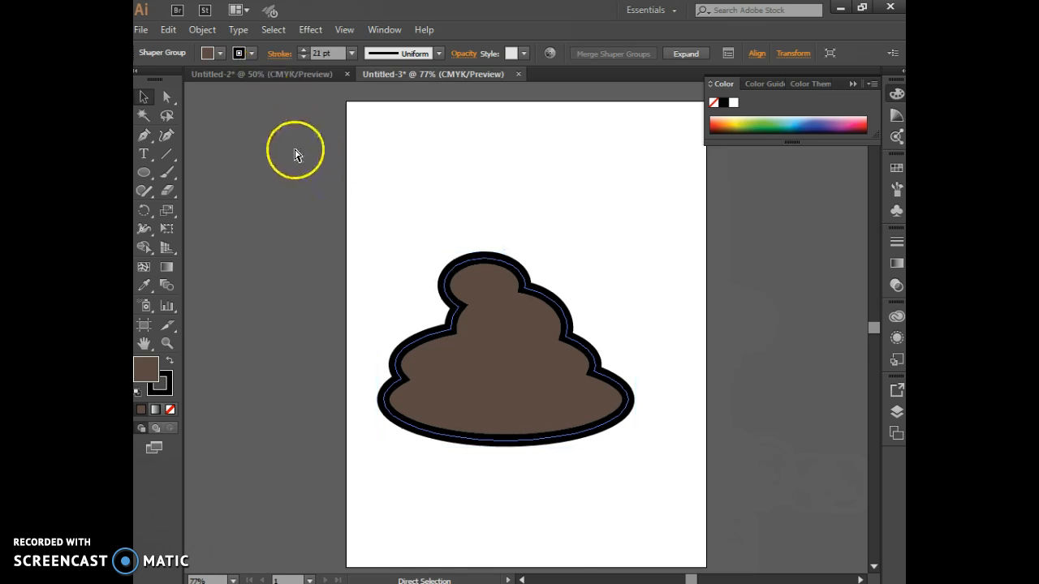
key(ctrl+z)
key(ctrl+z)
key(ctrl+z)
key(ctrl+z)
key(ctrl+z)
key(ctrl+z)
key(ctrl+z)
key(ctrl+z)
key(ctrl+z)
key(ctrl+z)
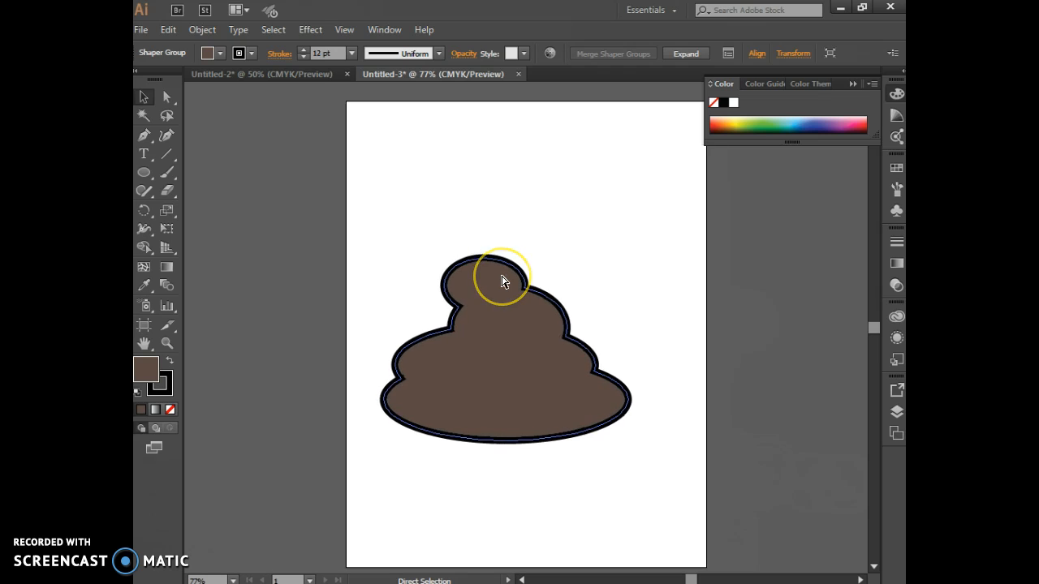
key(ctrl+z)
key(ctrl+z)
key(ctrl+z)
key(ctrl+z)
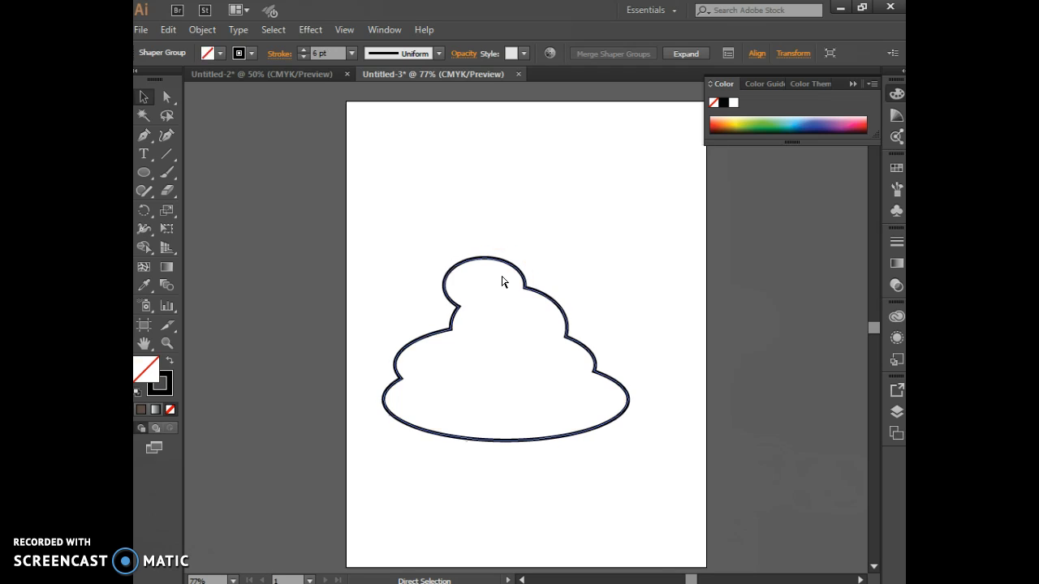
key(ctrl+z)
key(ctrl+z)
key(ctrl+z)
click(468, 273)
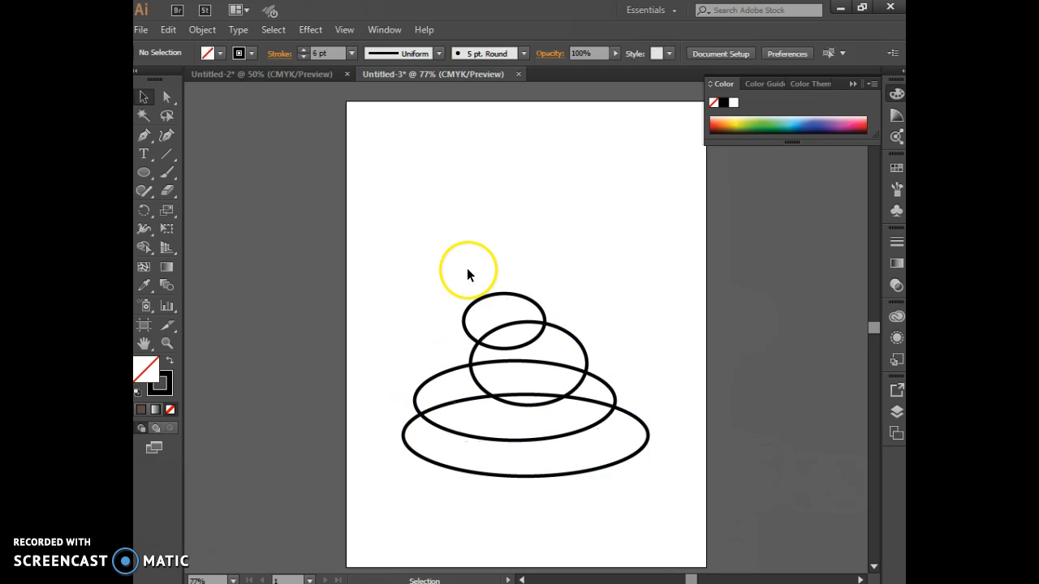
- Select the four stacked ellipses and merge all their overlapping regions into one silhouette with the Shaper tool
drag(395, 262, 658, 497)
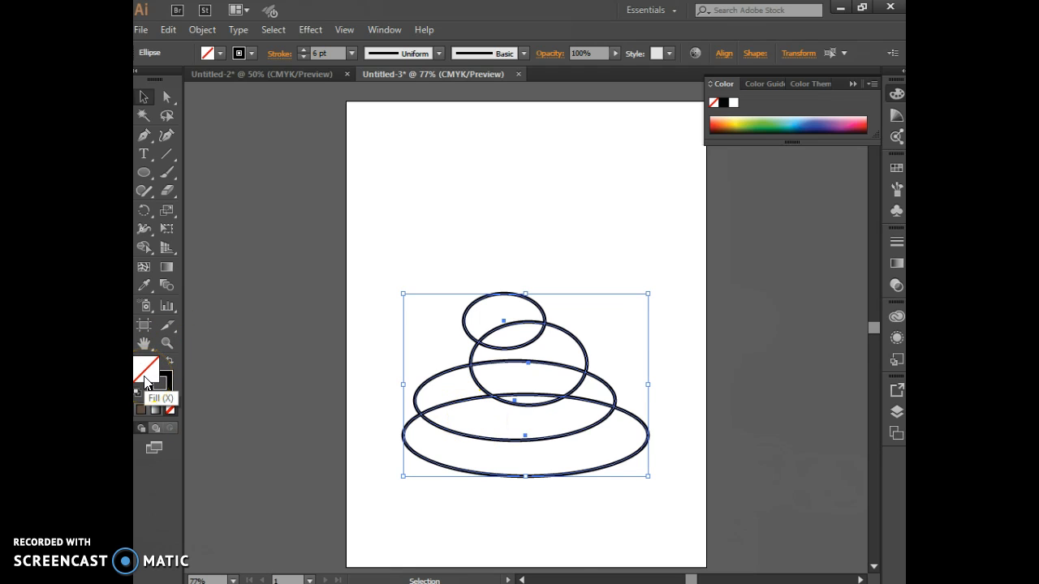
click(144, 191)
mouse_move(491, 304)
mouse_down()
mouse_move(515, 348)
mouse_move(462, 381)
mouse_move(451, 419)
mouse_move(463, 449)
mouse_move(490, 458)
mouse_move(547, 395)
mouse_move(593, 394)
mouse_up()
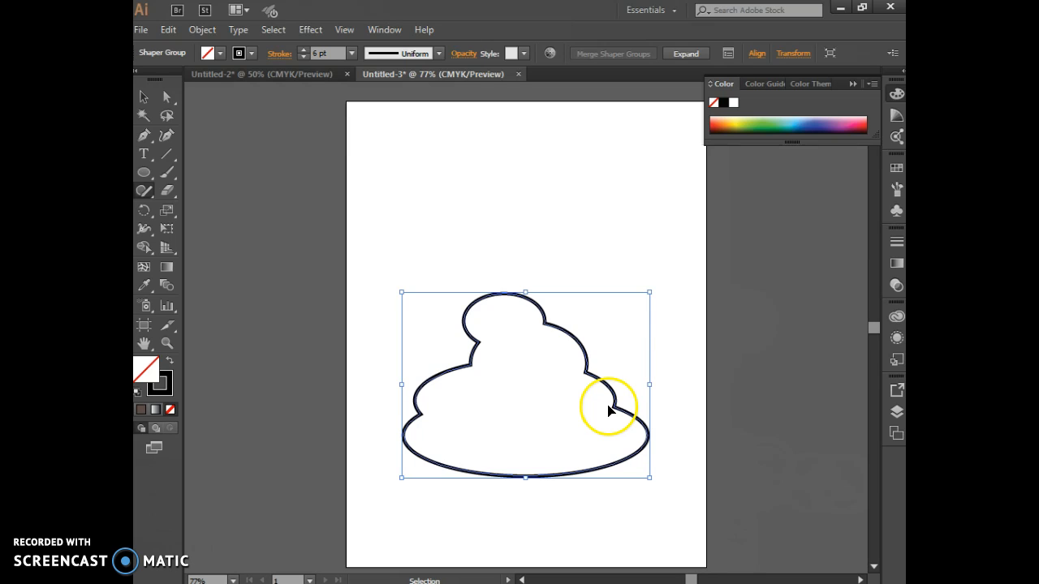
key(ctrl+z)
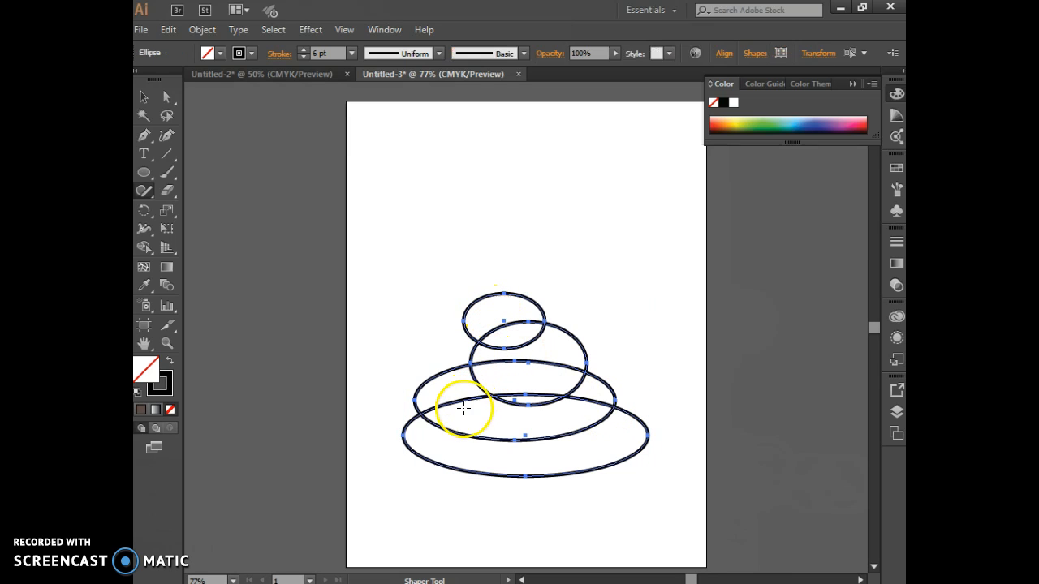
mouse_move(491, 315)
mouse_down()
mouse_move(507, 341)
mouse_move(460, 427)
mouse_move(485, 464)
mouse_move(521, 404)
mouse_move(558, 374)
mouse_move(596, 389)
mouse_up()
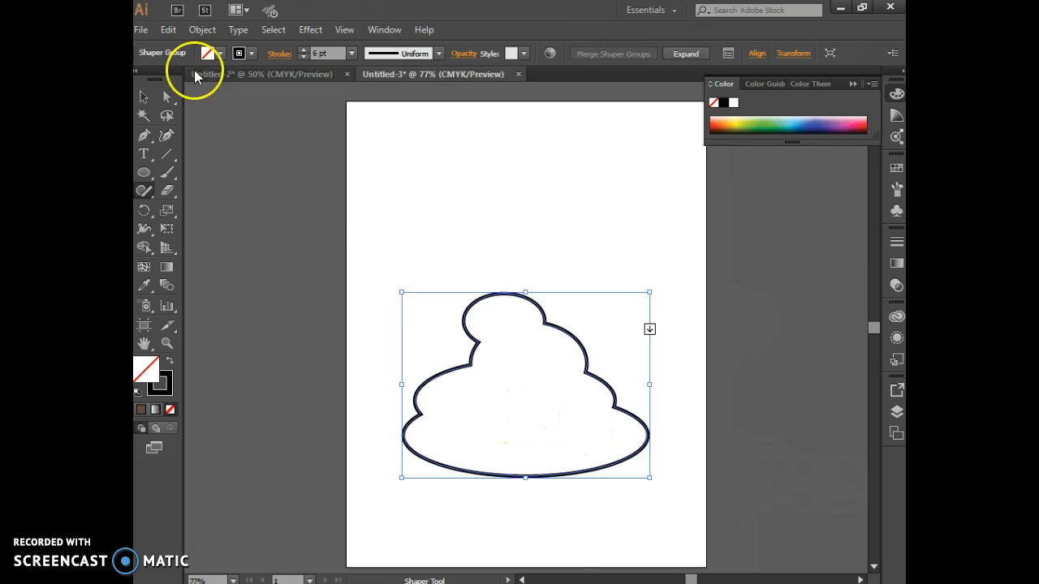
- Fill the merged silhouette with a rich dark brown swatch
click(144, 97)
click(443, 371)
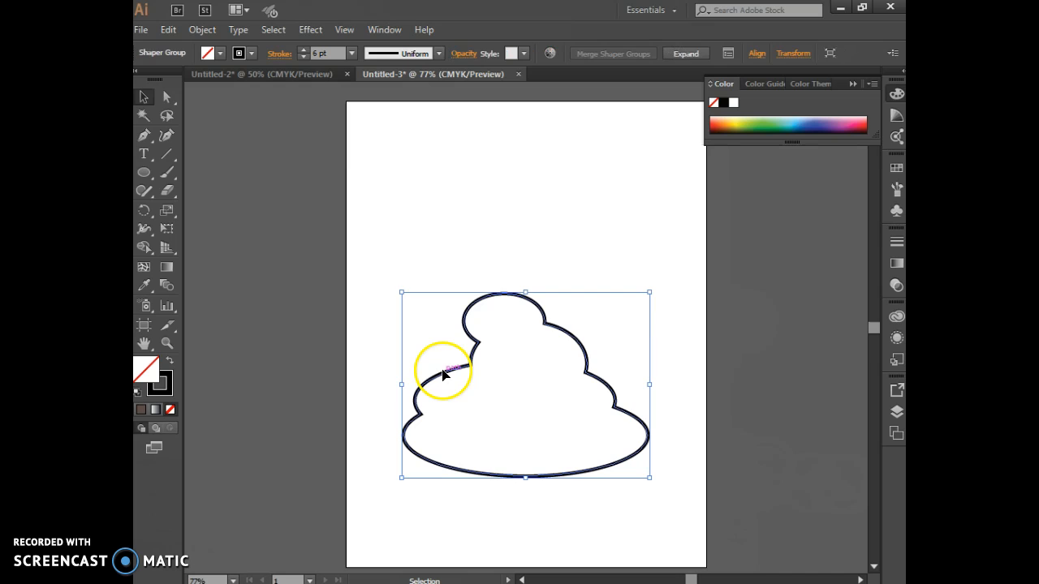
click(218, 54)
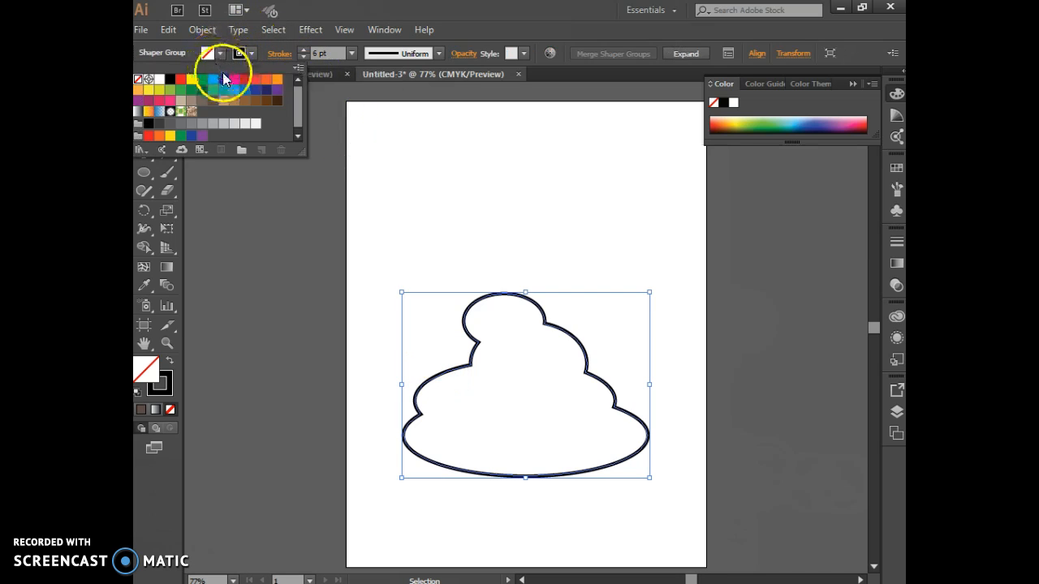
click(267, 101)
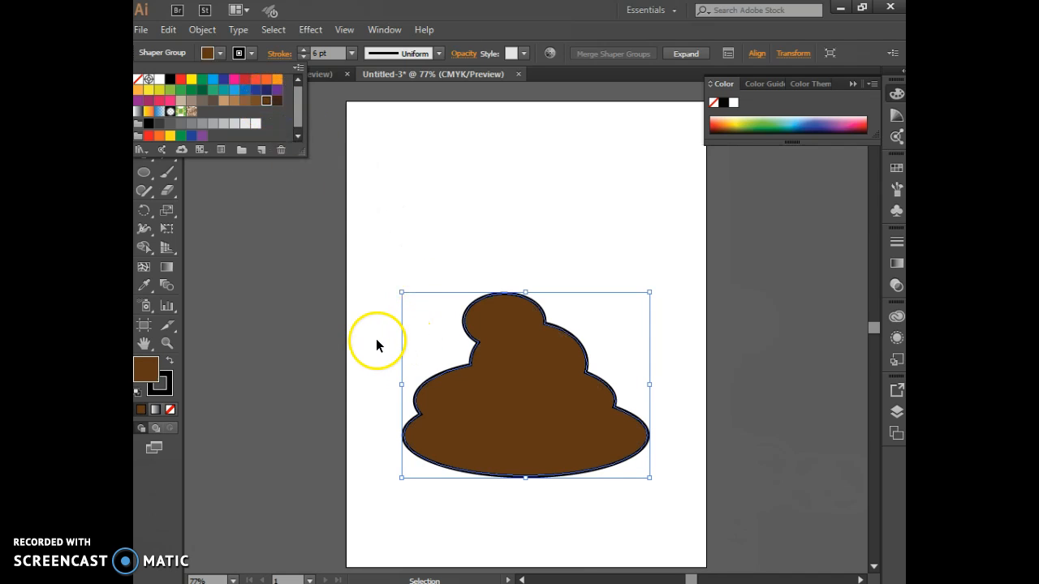
click(473, 324)
- Reshape the silhouette by its anchor points, pulling the top into a pointed curl and widening the second tier's left side
click(173, 97)
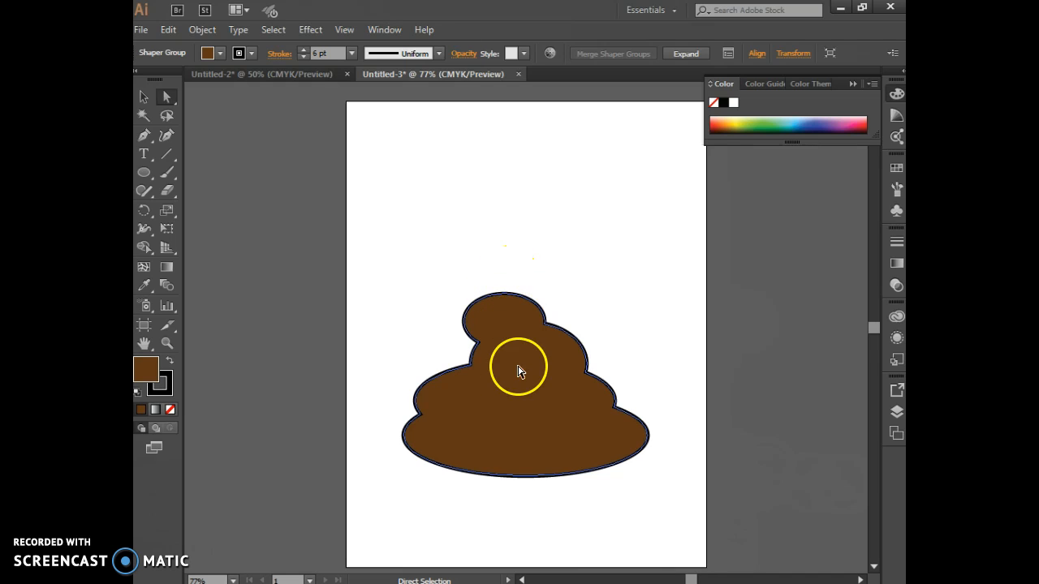
click(473, 346)
drag(475, 343, 477, 319)
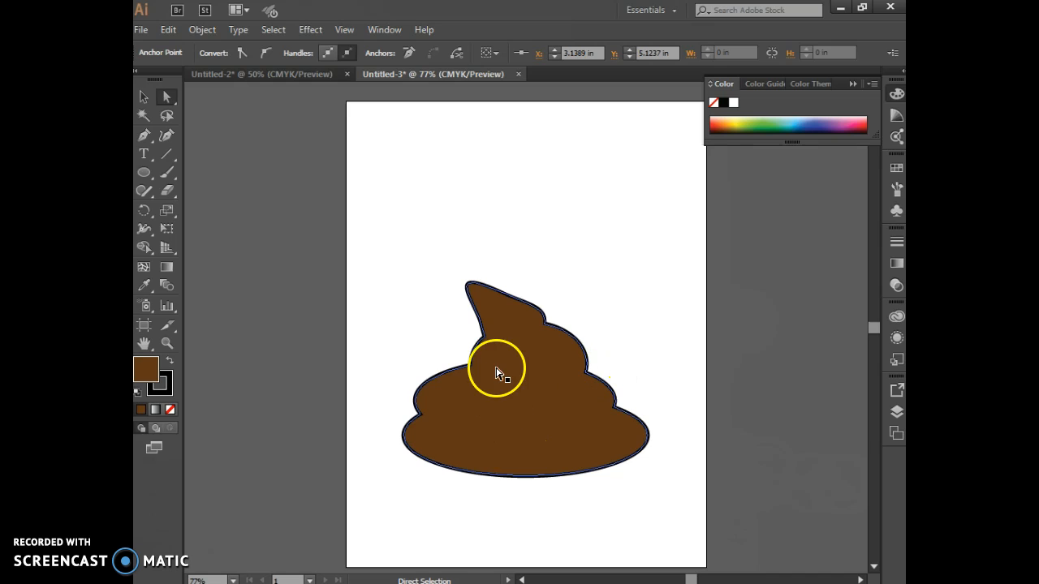
drag(473, 361, 463, 366)
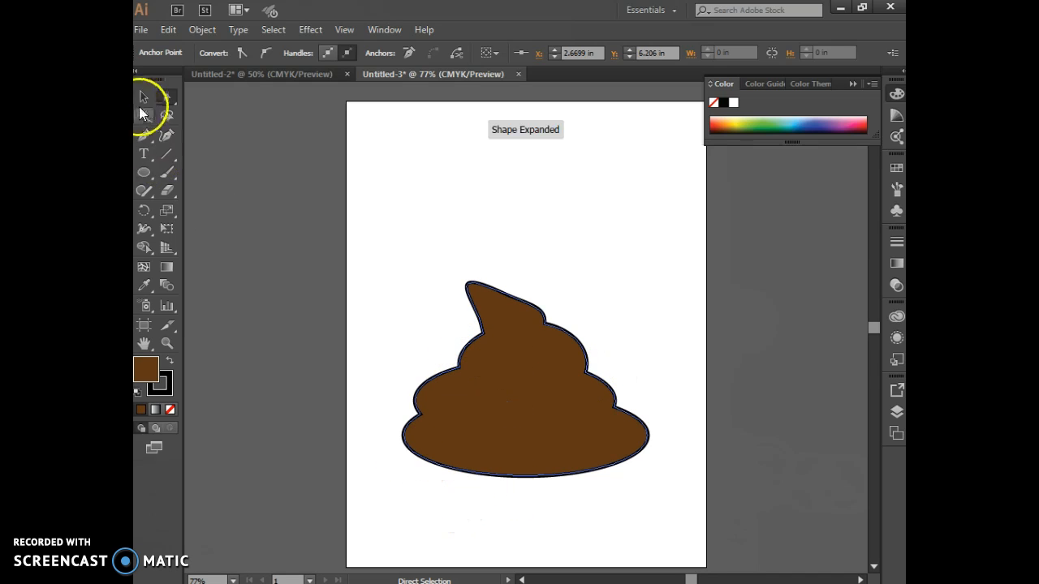
- Try setting a near-white F9F8F7 fill for a new ellipse with the silhouette's anchor point still selected, and undo the recolouring
click(144, 172)
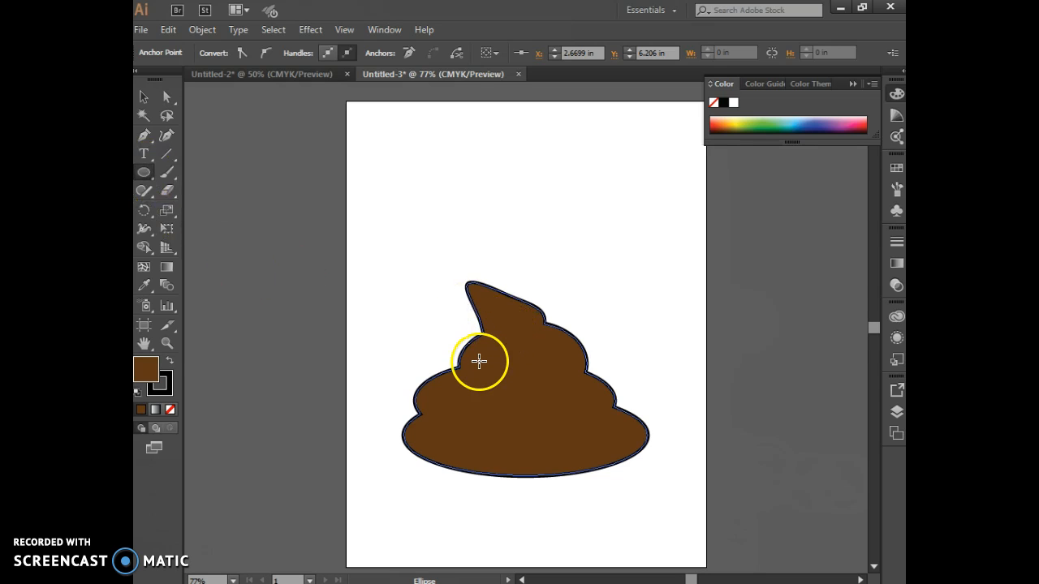
double_click(150, 367)
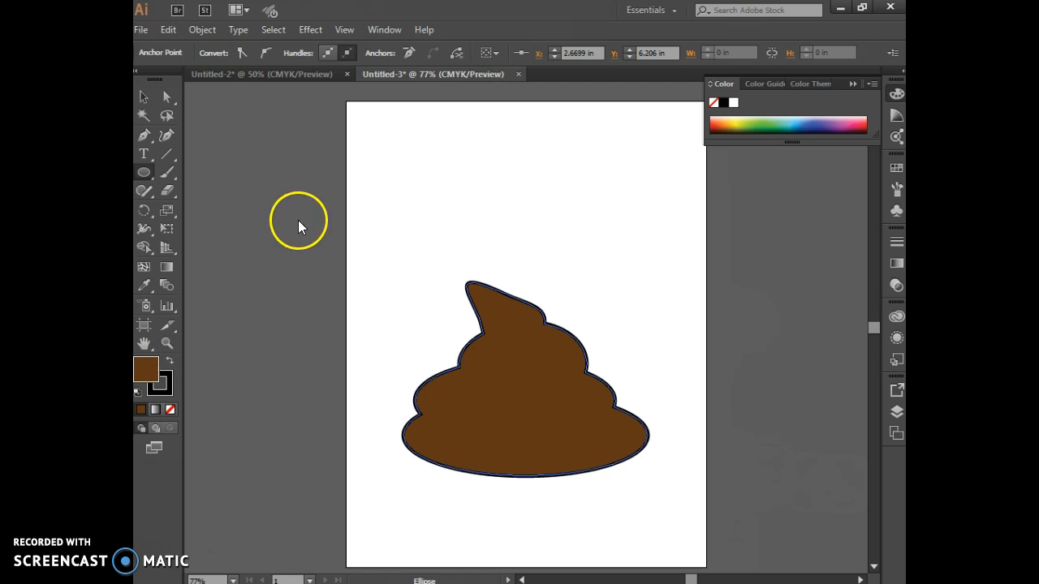
click(303, 239)
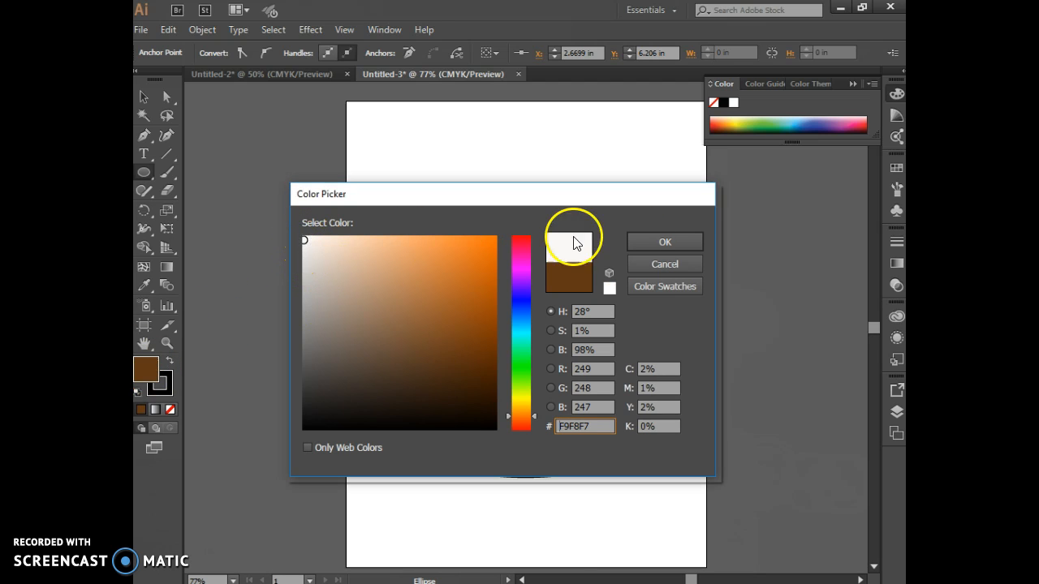
click(663, 240)
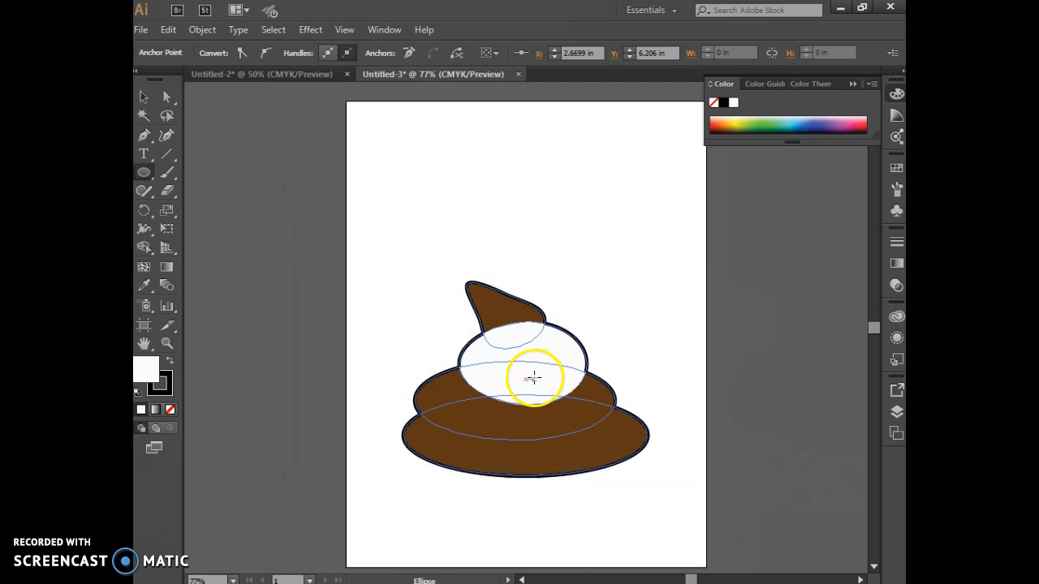
drag(533, 378, 514, 359)
click(143, 96)
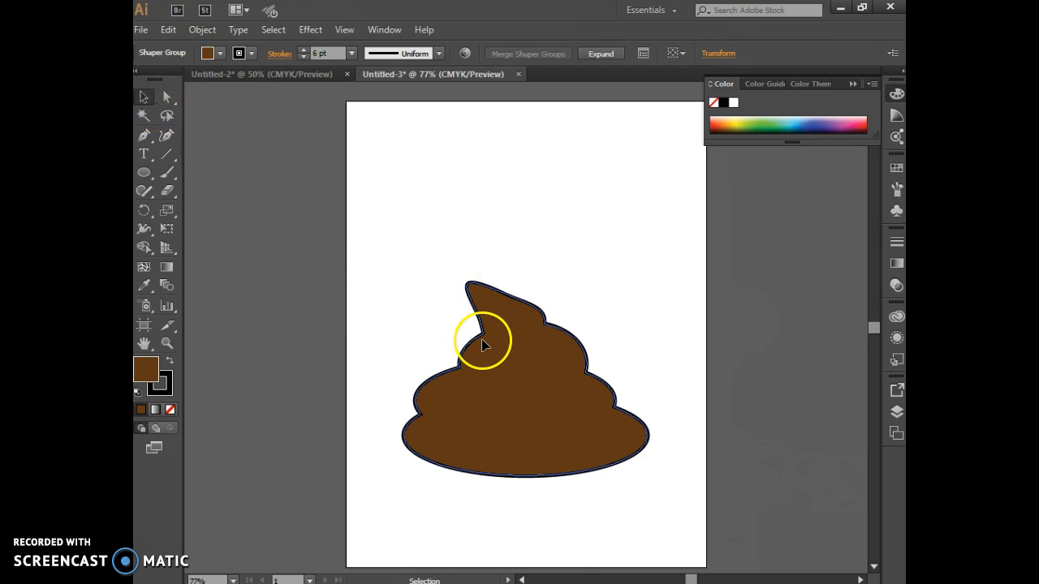
- With nothing selected, set the fill to white and draw a small upright oval eye on the left of the second tier
click(412, 313)
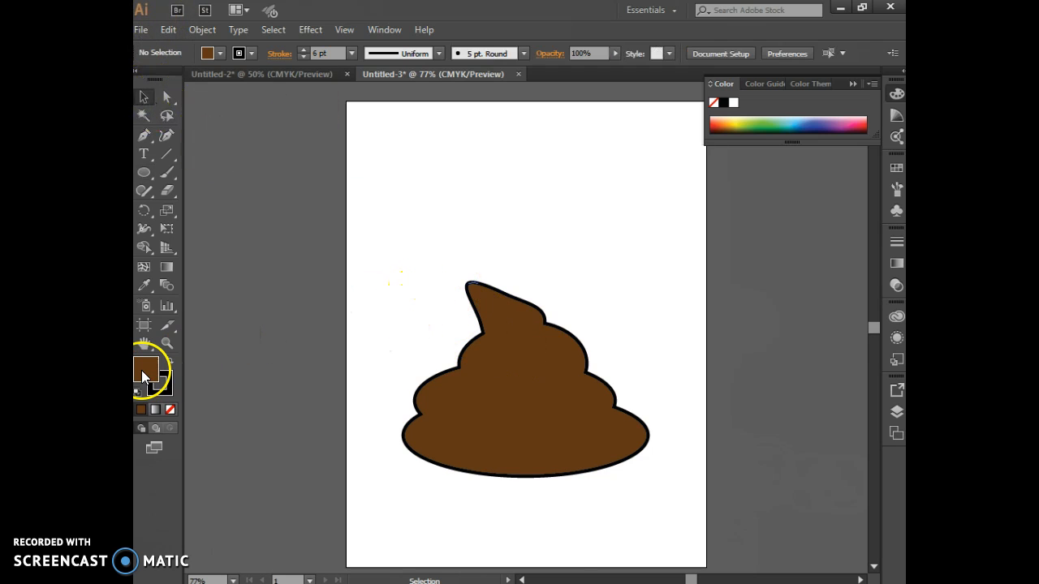
click(220, 54)
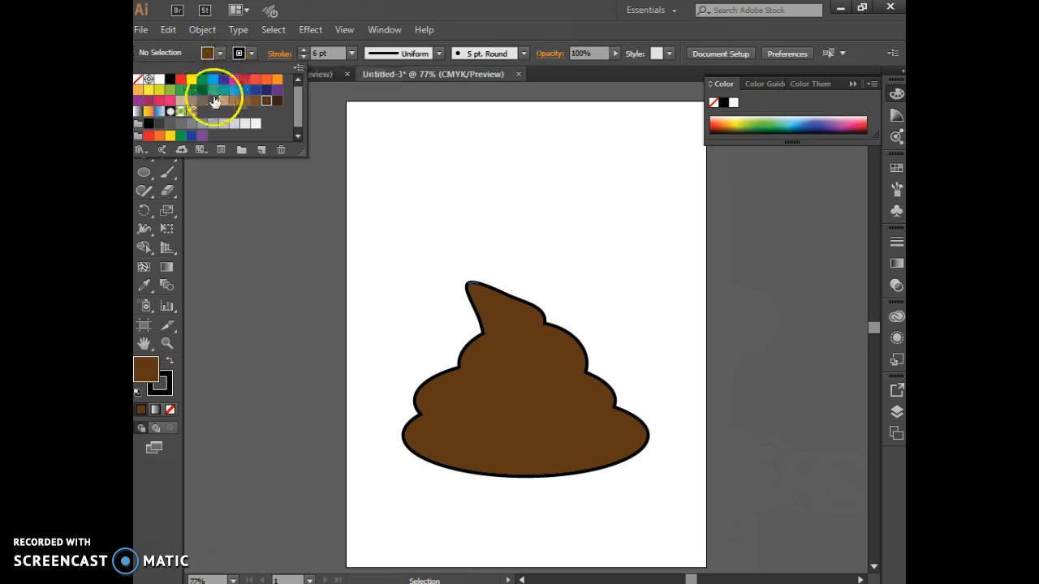
click(160, 82)
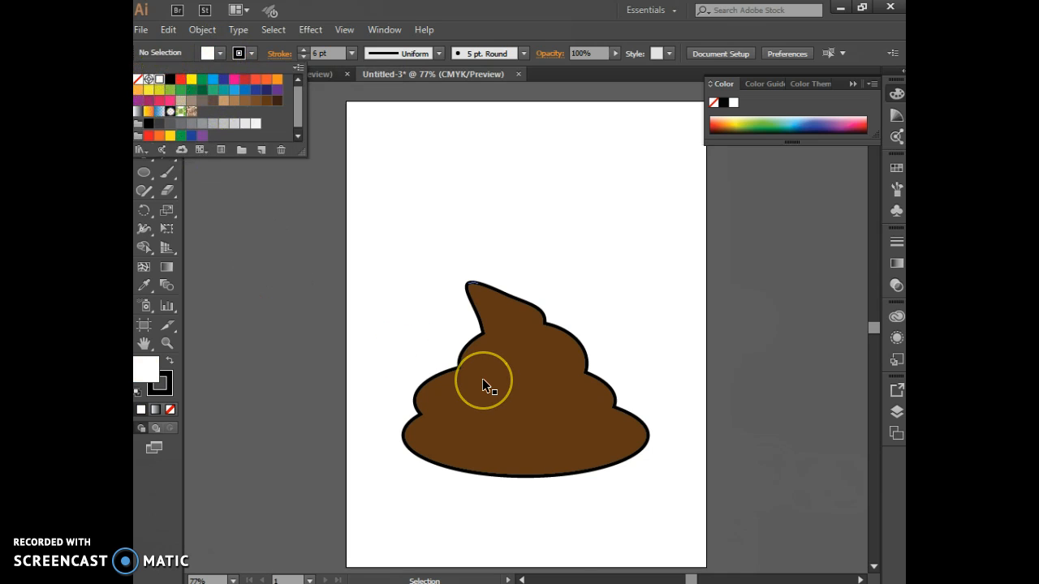
click(336, 390)
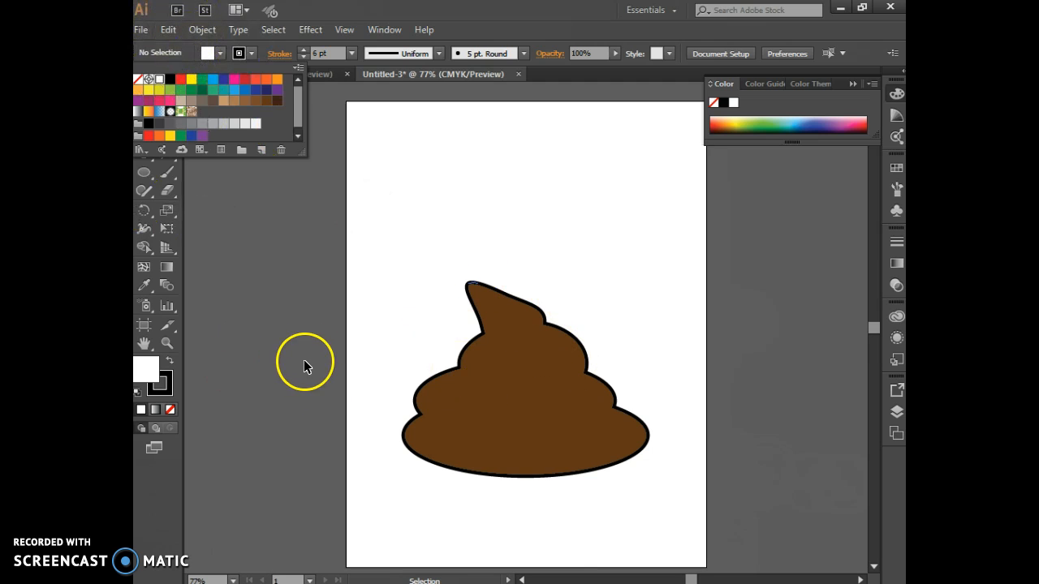
click(142, 177)
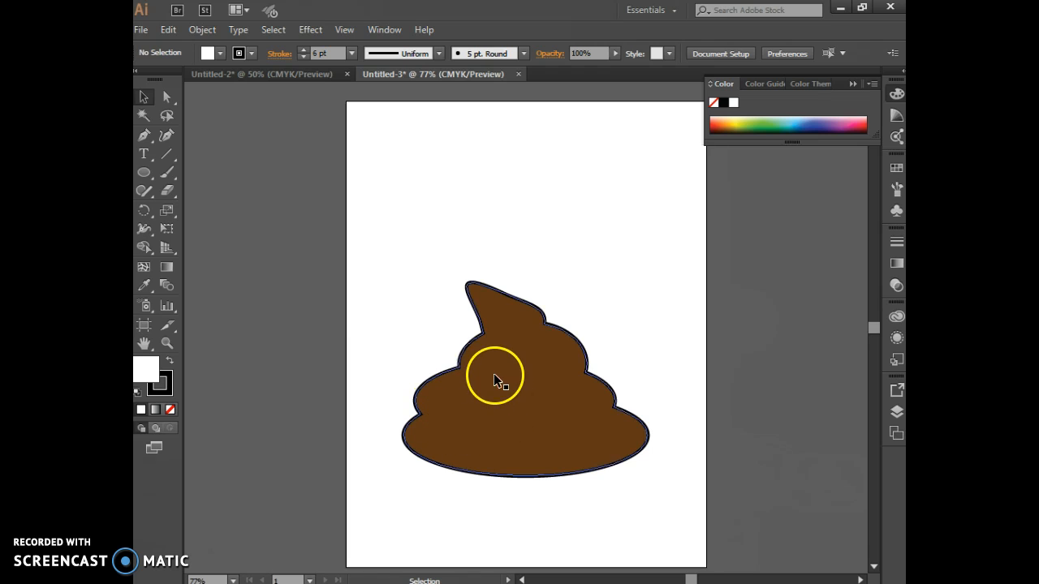
click(144, 173)
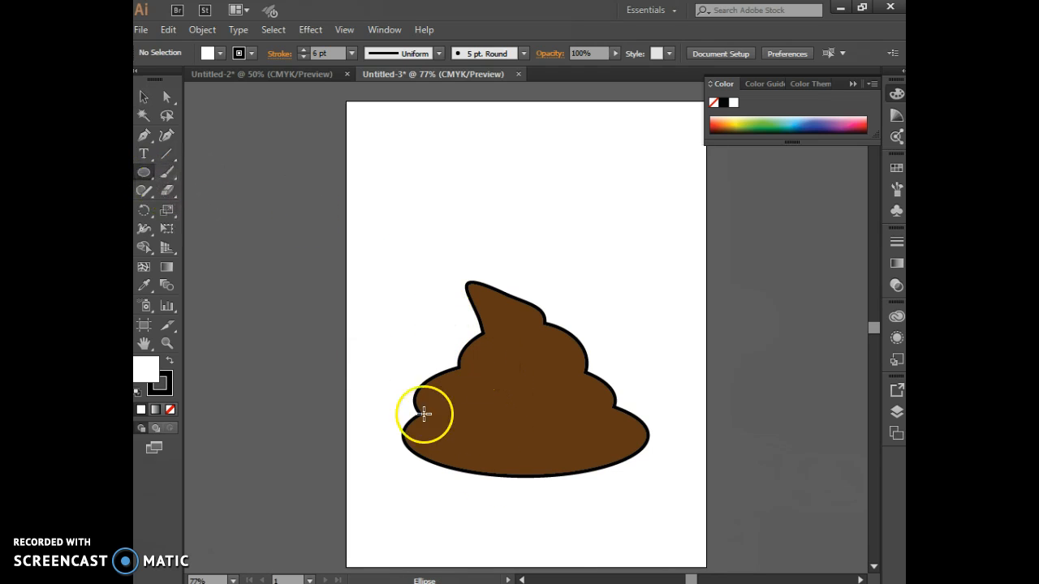
drag(482, 362, 501, 386)
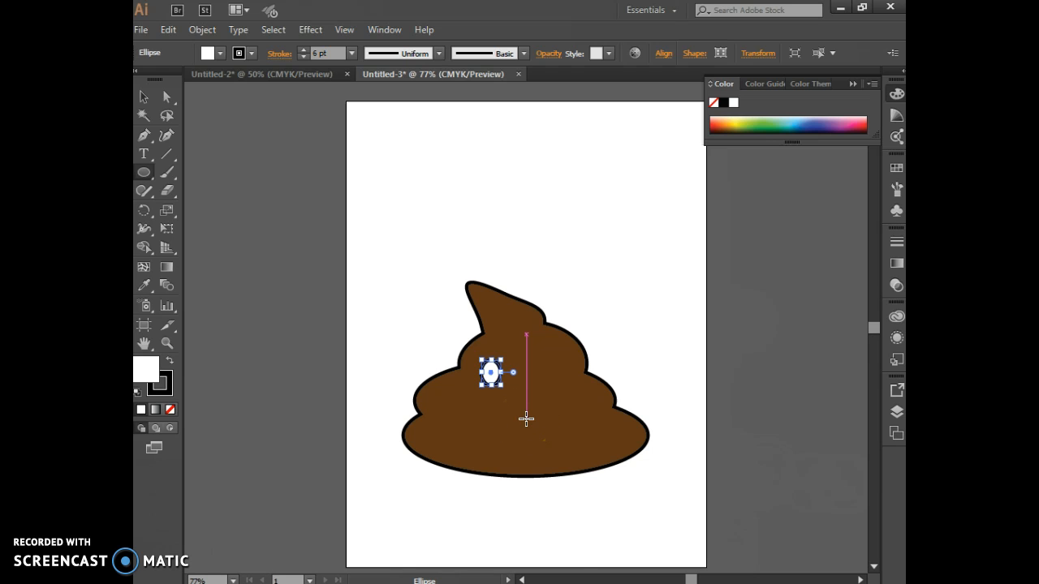
click(143, 97)
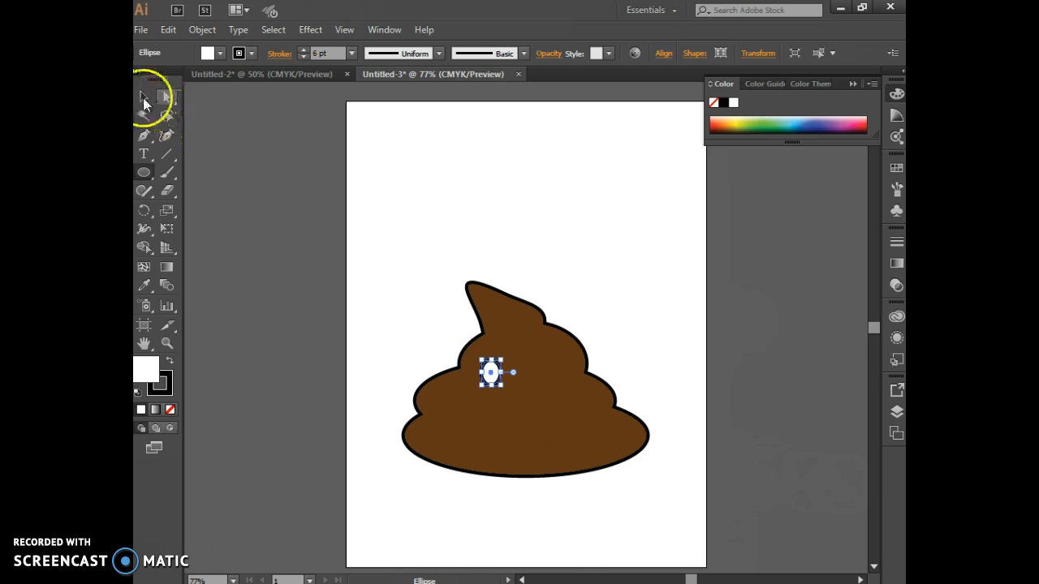
click(377, 337)
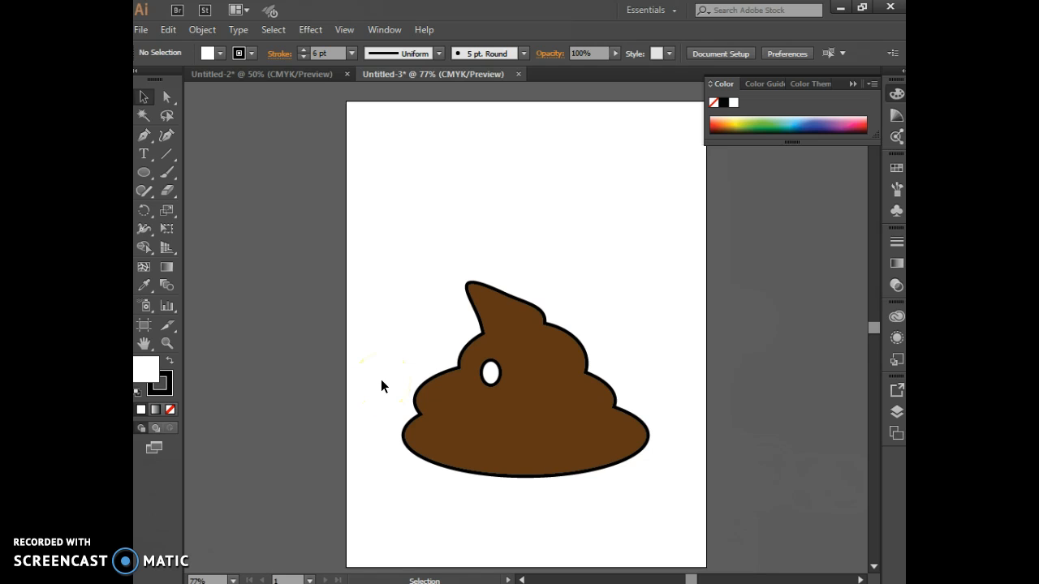
- Copy the white oval eye and paste a duplicate of it onto the artboard
click(489, 383)
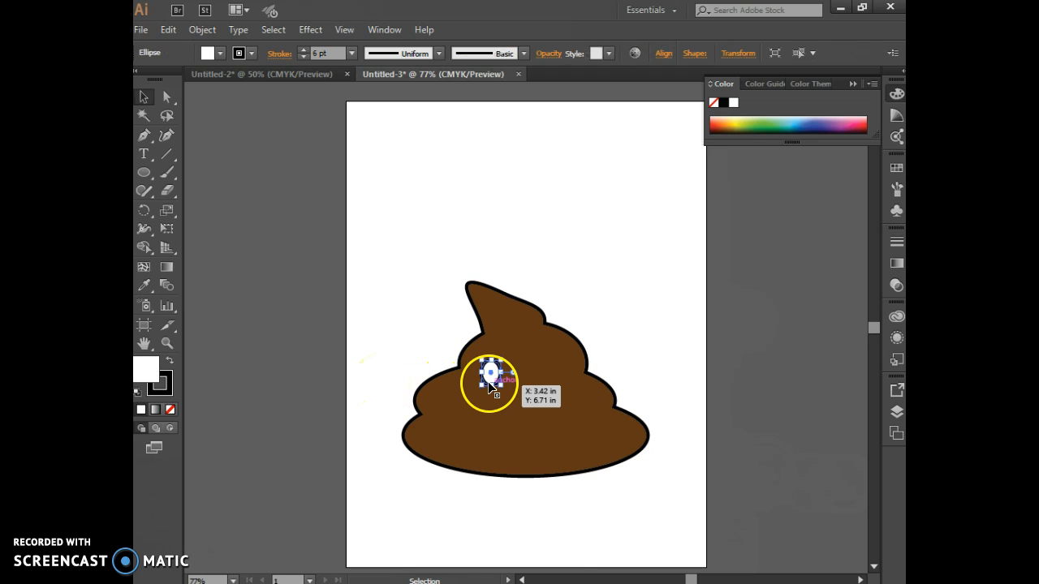
click(166, 30)
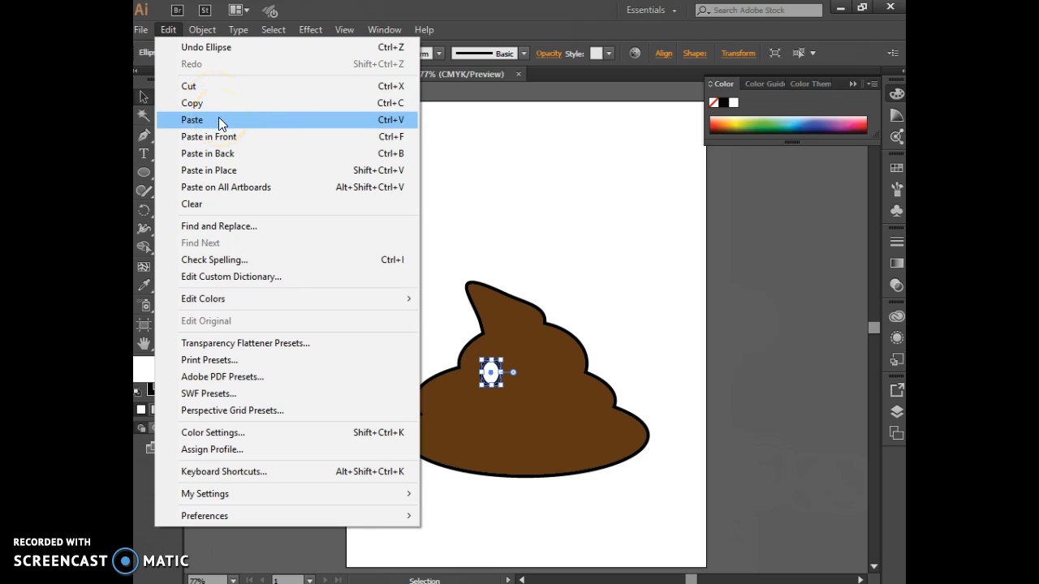
click(383, 121)
click(380, 106)
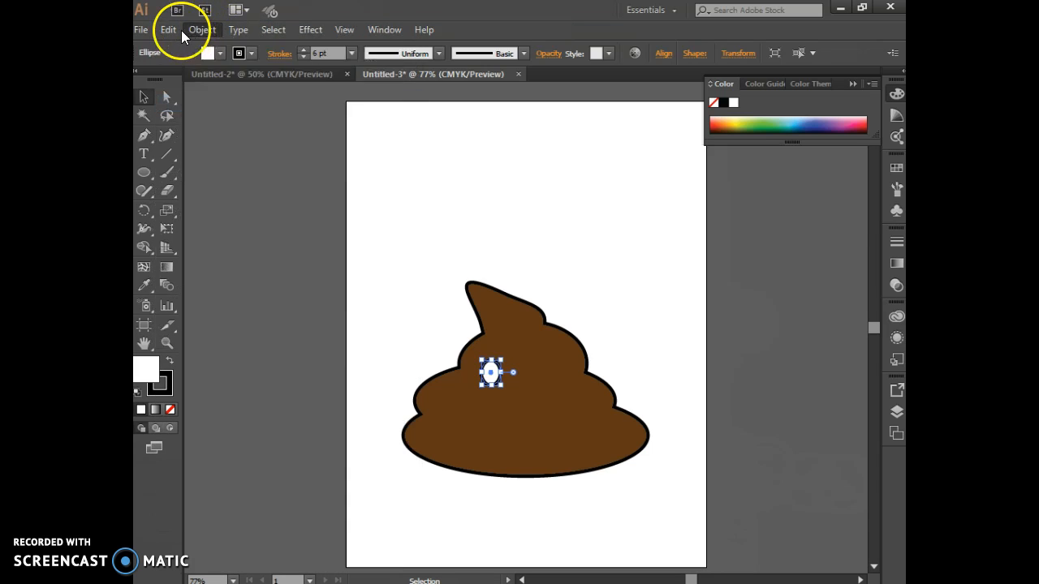
click(168, 29)
click(190, 116)
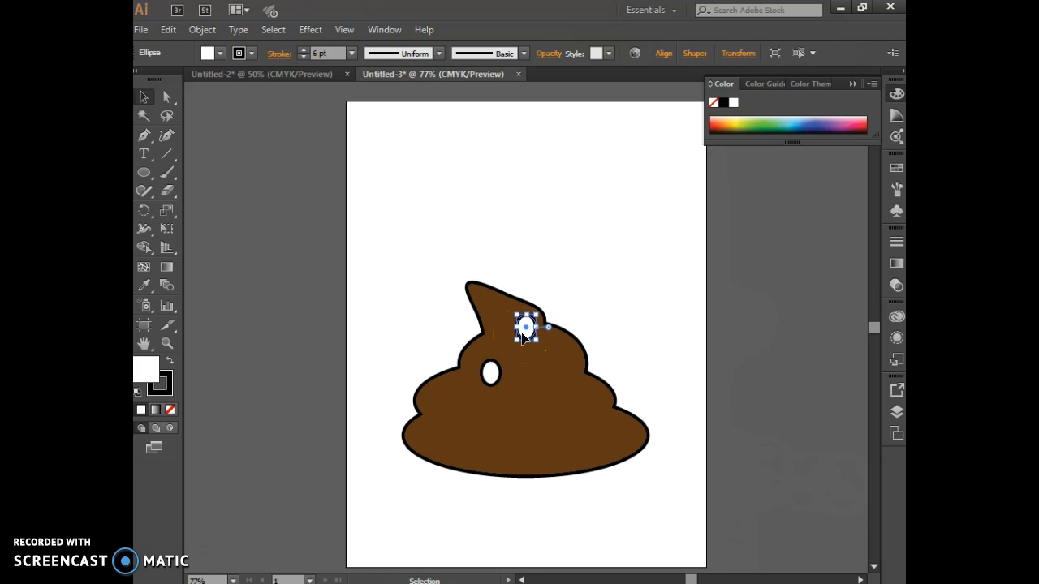
- Move the duplicated white eye onto the second tier, level with the left eye and close beside it
drag(522, 335, 535, 385)
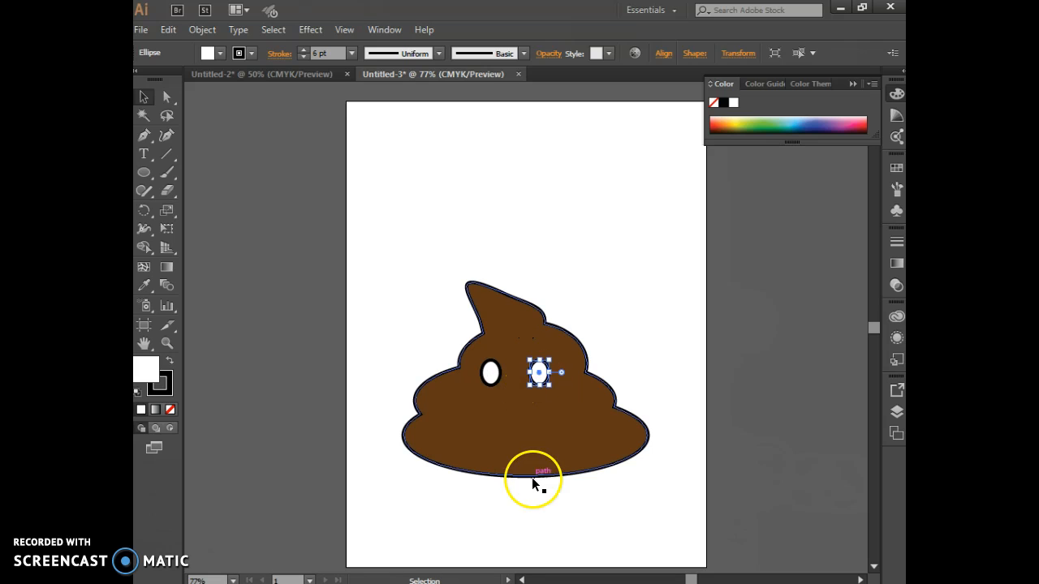
click(533, 521)
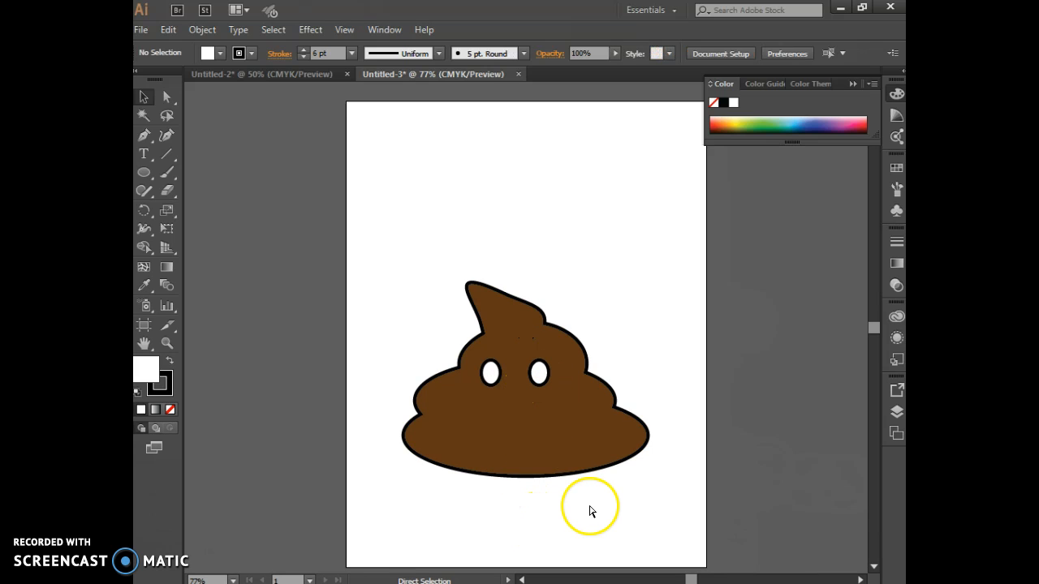
key(ctrl+plus)
key(ctrl+plus)
drag(453, 438, 534, 436)
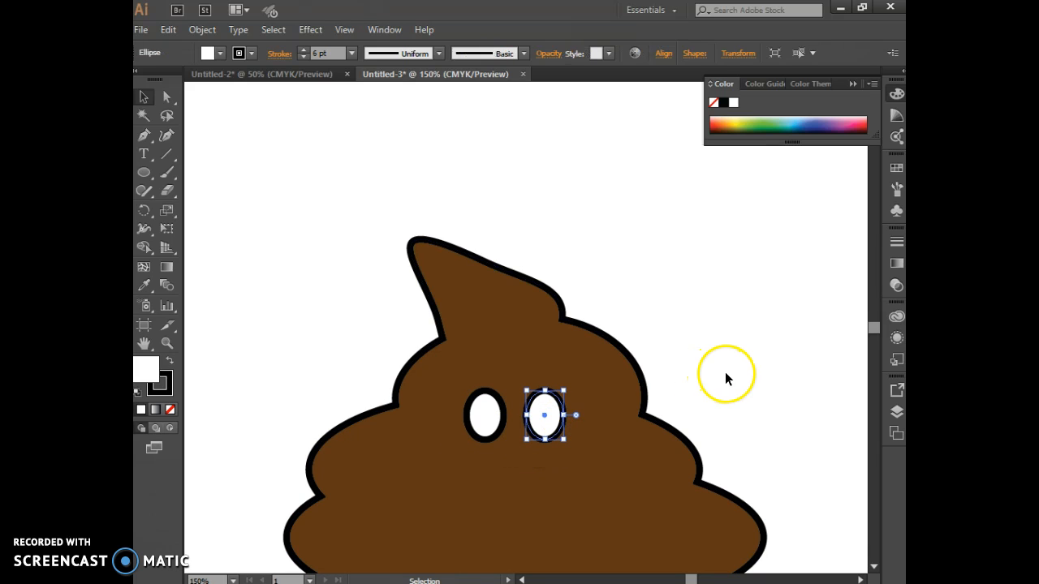
click(726, 373)
- Set the fill to black and draw a small upright oval pupil about 0.11 by 0.21 in inside the left eye
click(154, 173)
click(147, 369)
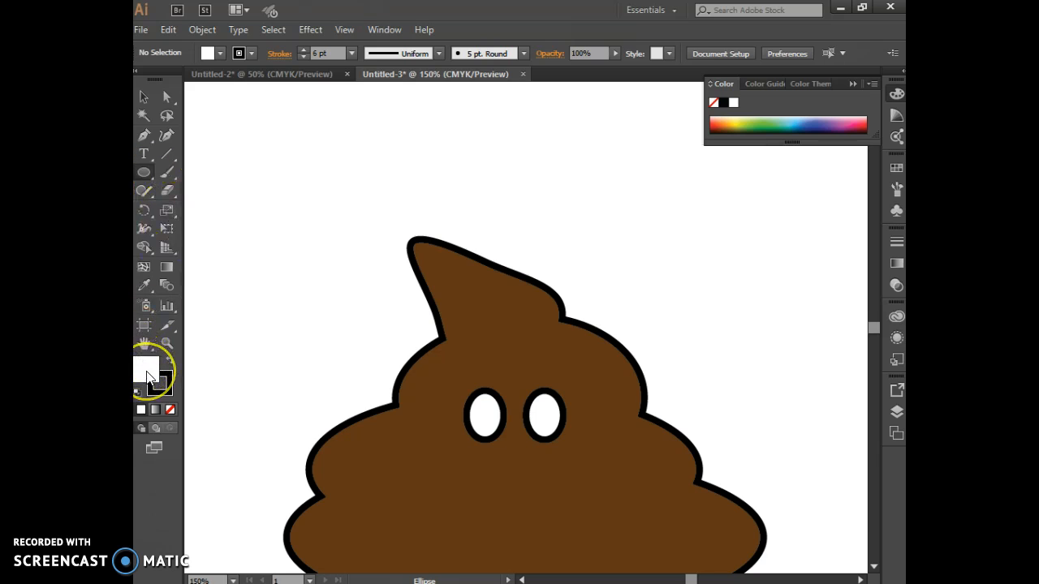
click(208, 54)
click(170, 78)
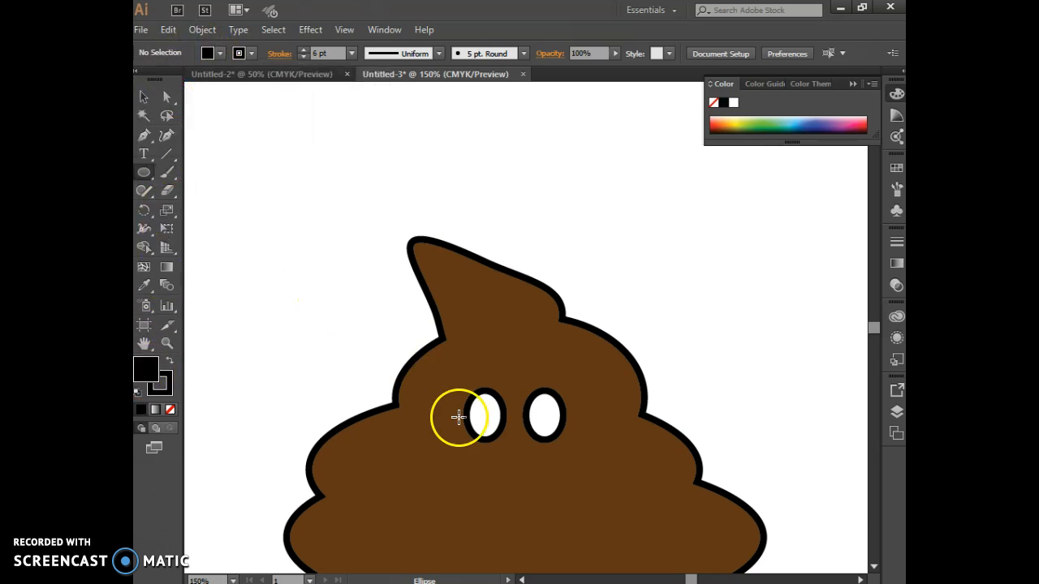
drag(482, 414, 490, 431)
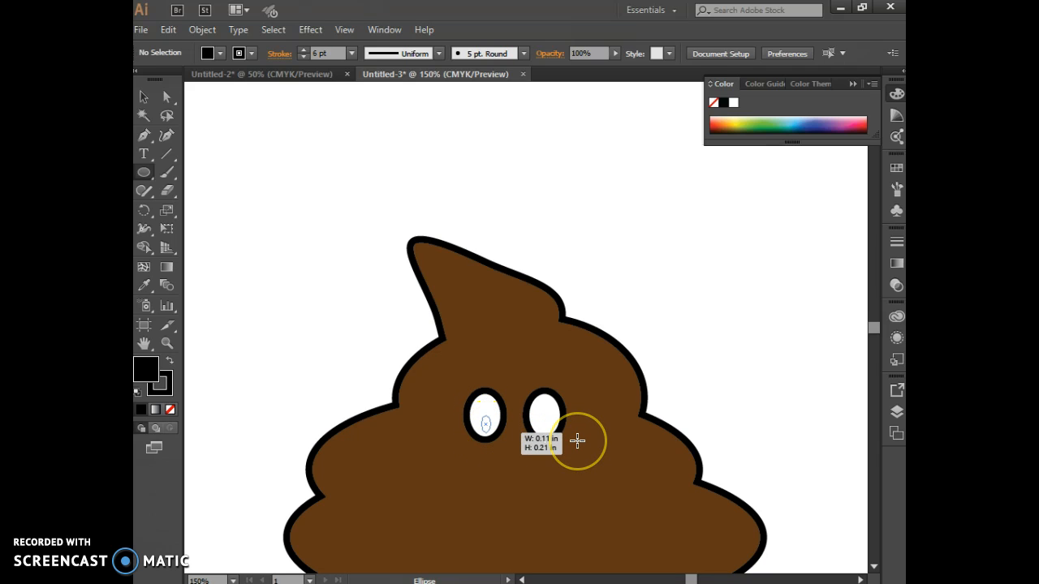
drag(577, 440, 577, 440)
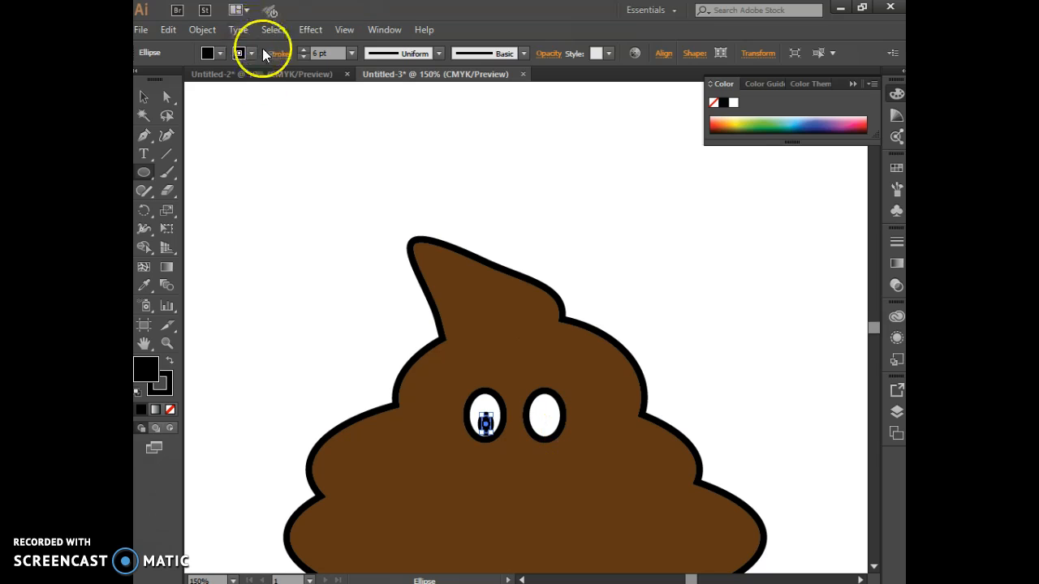
- Remove the stroke from the left eye's pupil, keeping its black fill, and deselect it
click(170, 410)
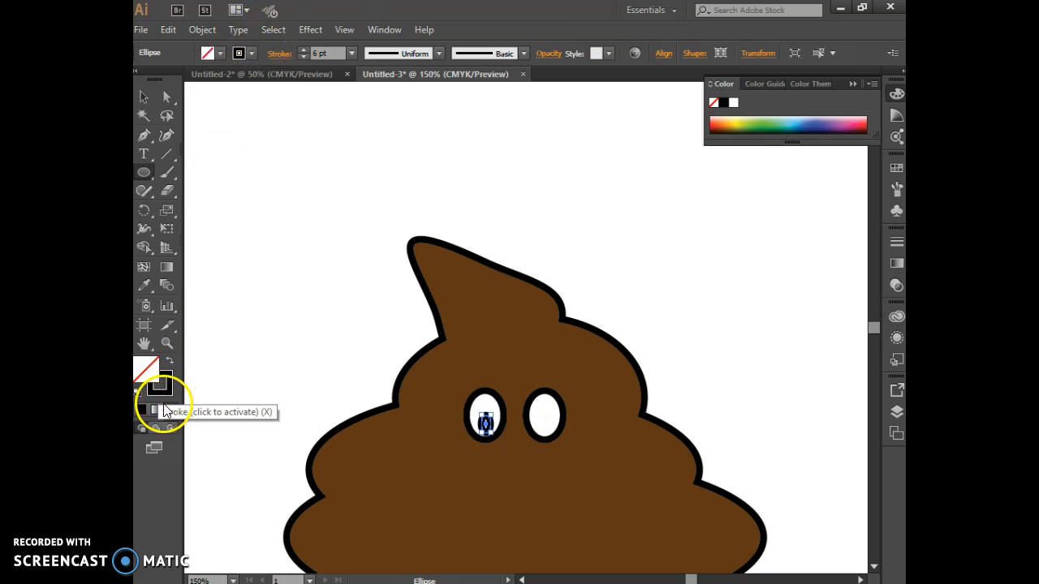
click(139, 409)
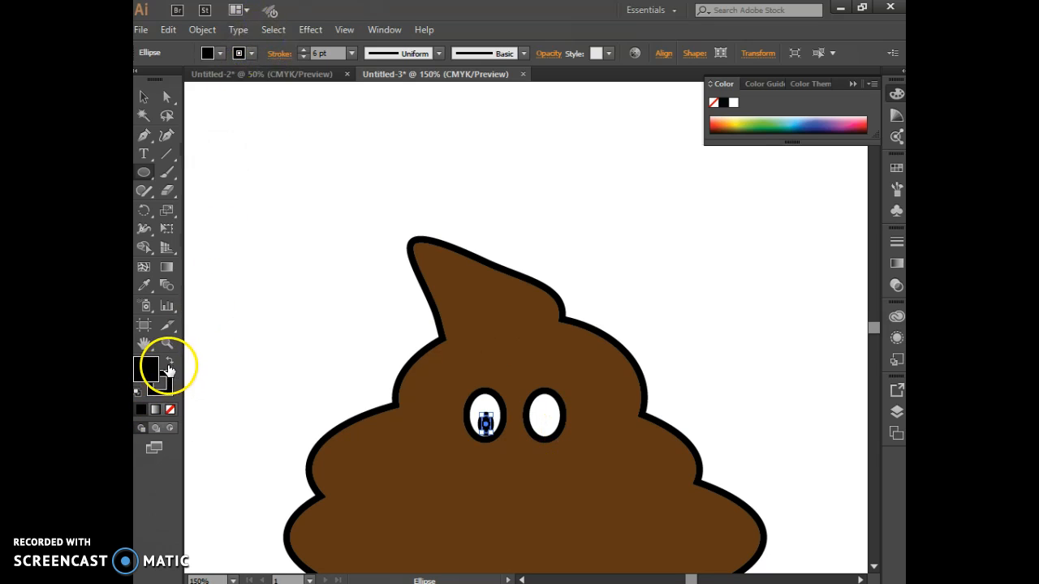
click(169, 394)
click(170, 410)
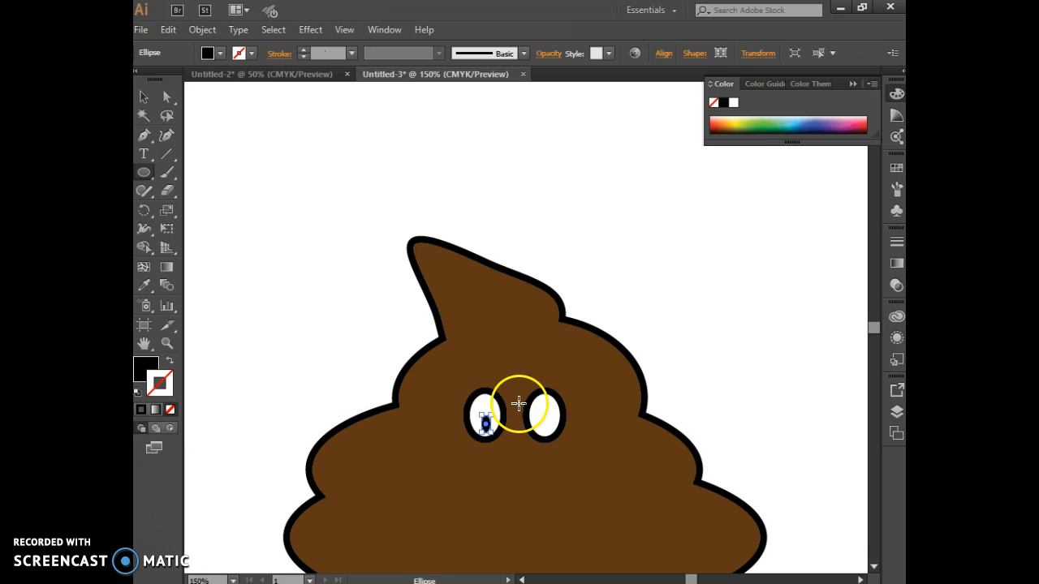
click(143, 97)
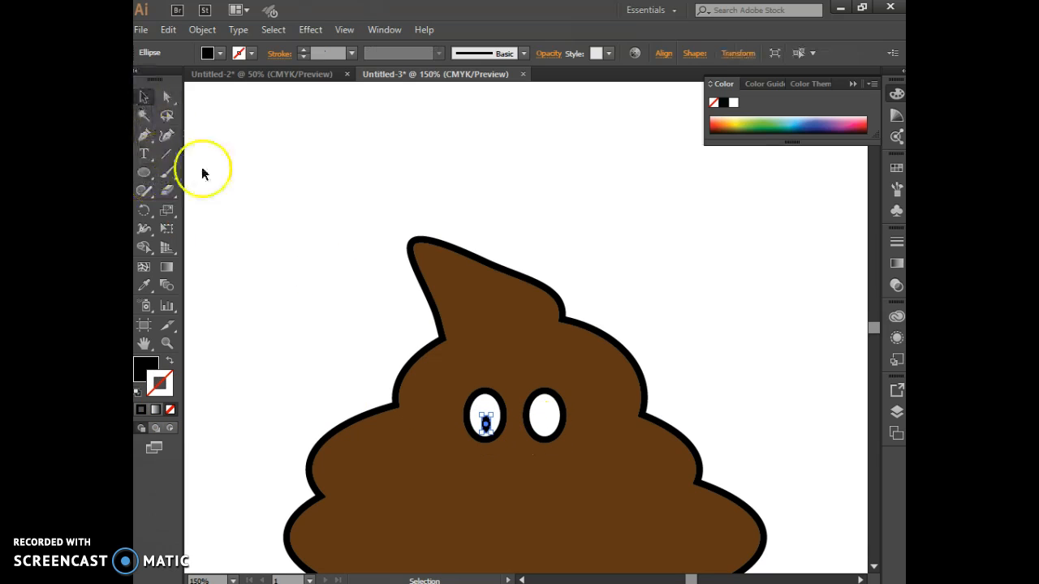
click(256, 244)
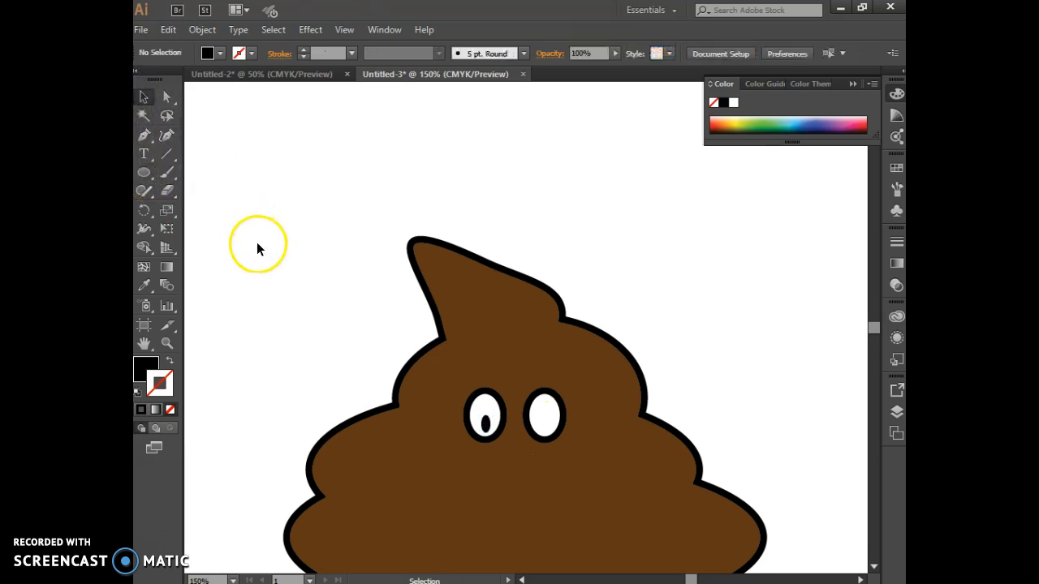
- Enlarge the left eye's pupil slightly and nudge it left toward the centre of the eye
click(485, 422)
drag(491, 418, 497, 419)
key(Left)
key(Left)
key(Left)
key(Left)
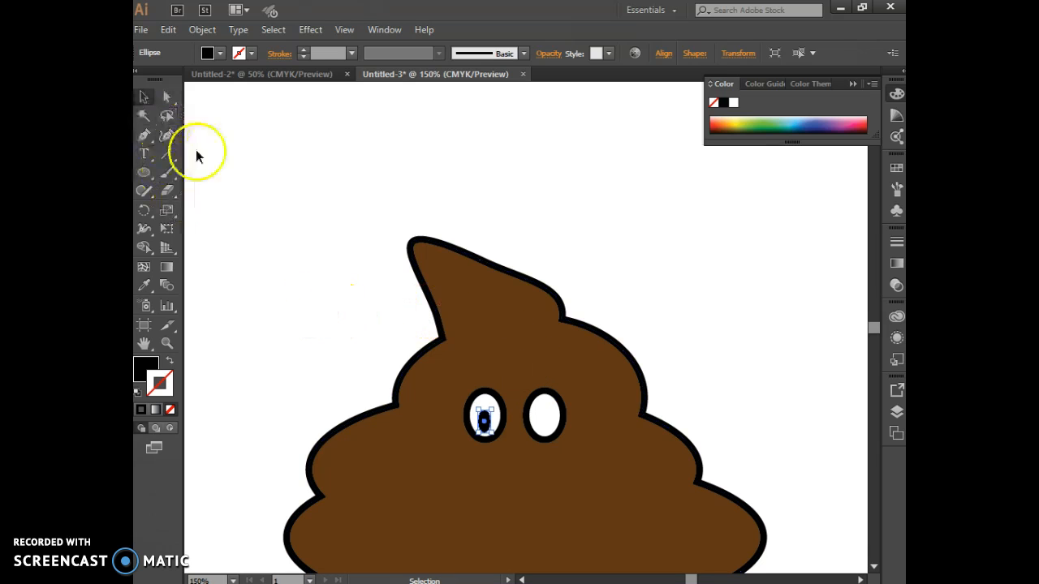
- Copy the left eye's pupil and place the duplicate at the matching position inside the right eye
click(429, 366)
click(482, 419)
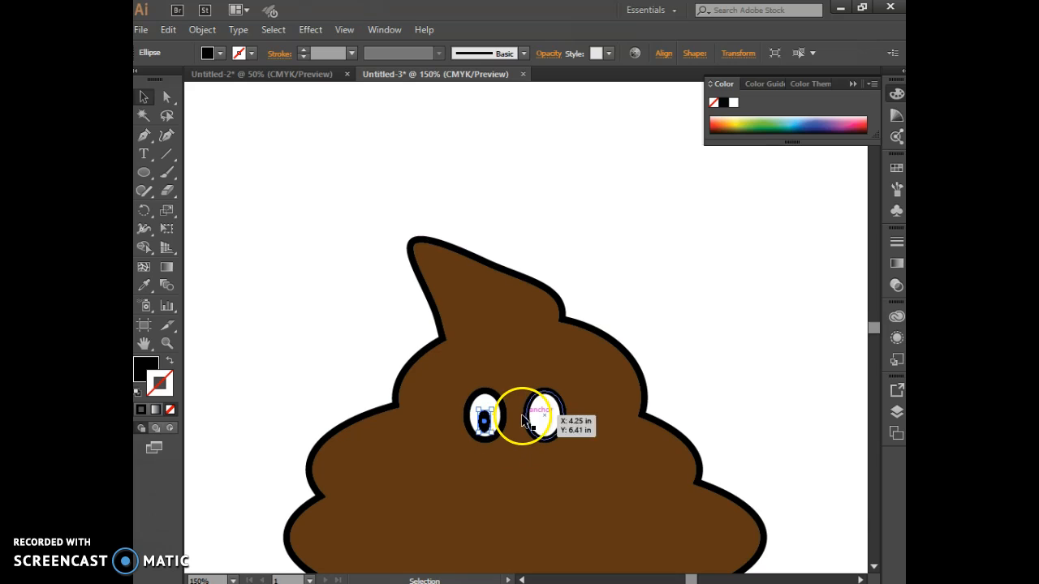
click(663, 335)
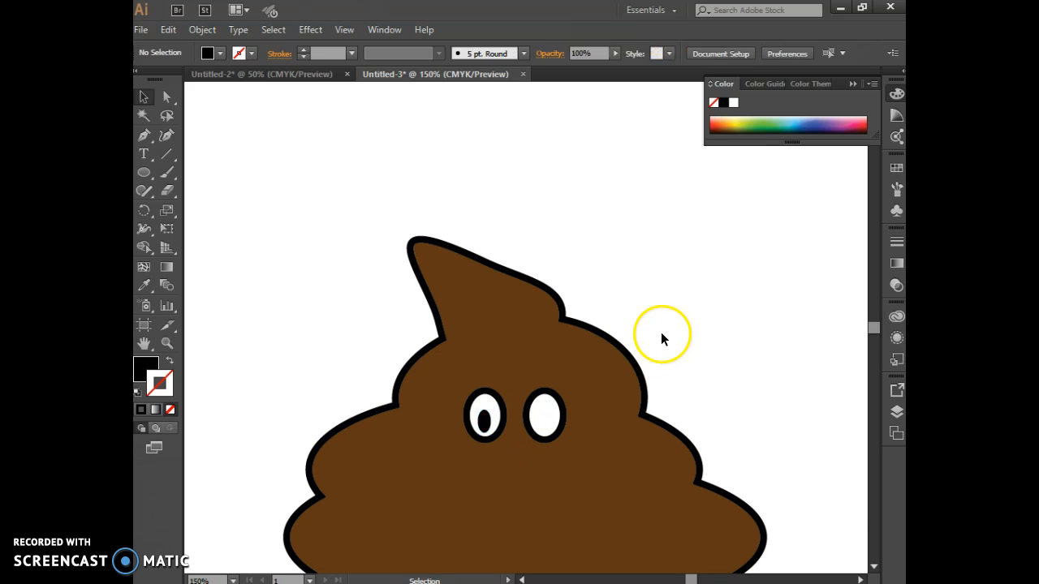
key(ctrl+v)
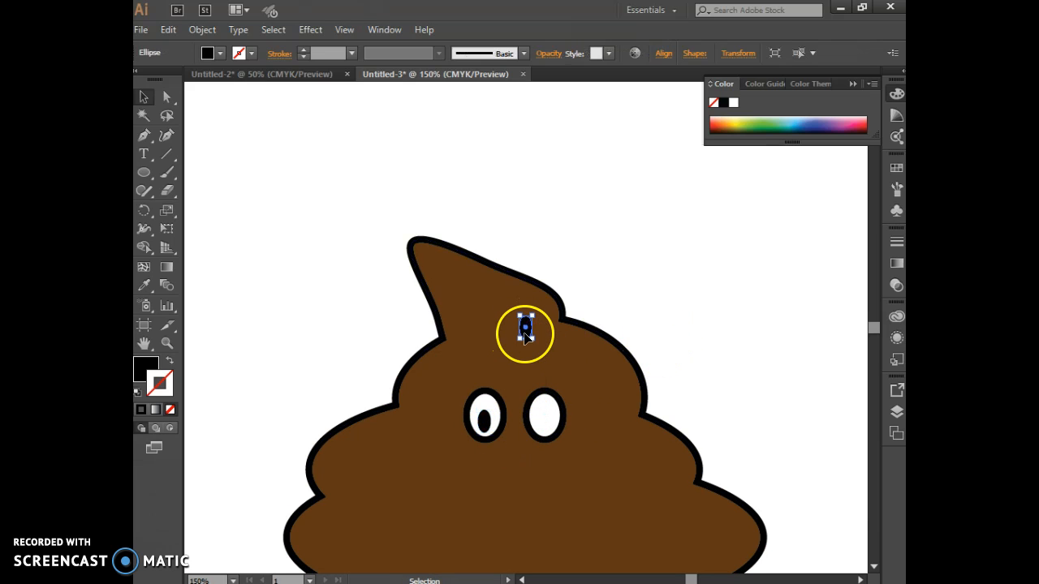
drag(525, 336, 544, 431)
click(735, 362)
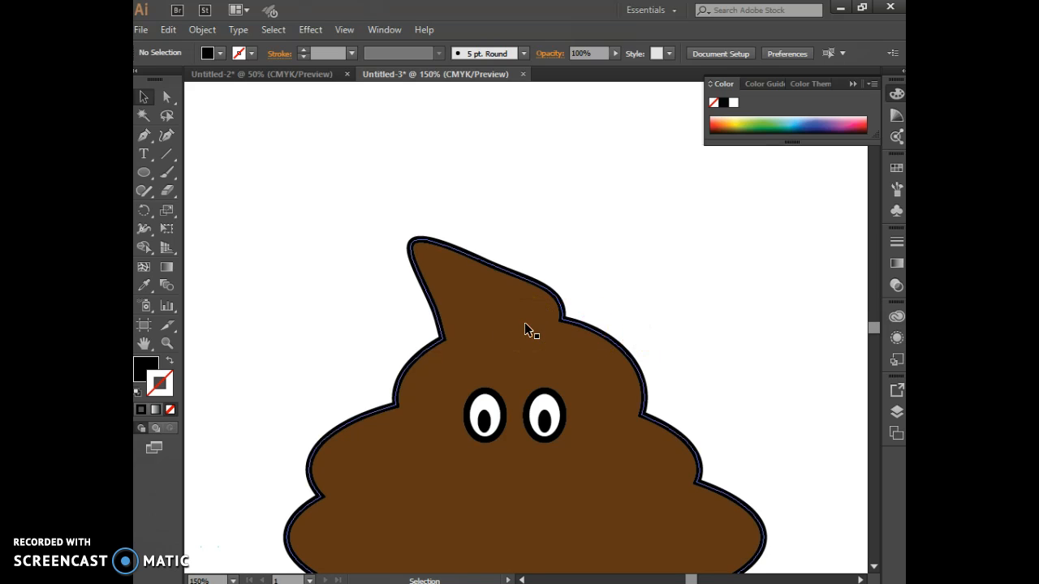
- With a white fill and 2 pt black stroke, draw a wide oval mouth about 1.33 by 0.5 in below the eyes
scroll(468, 506, down, 2)
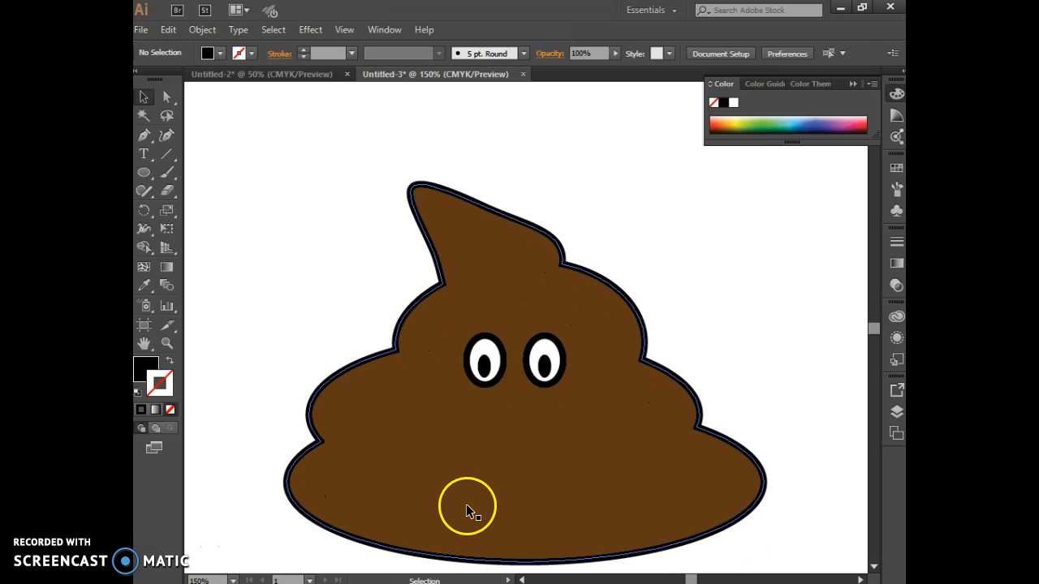
click(144, 174)
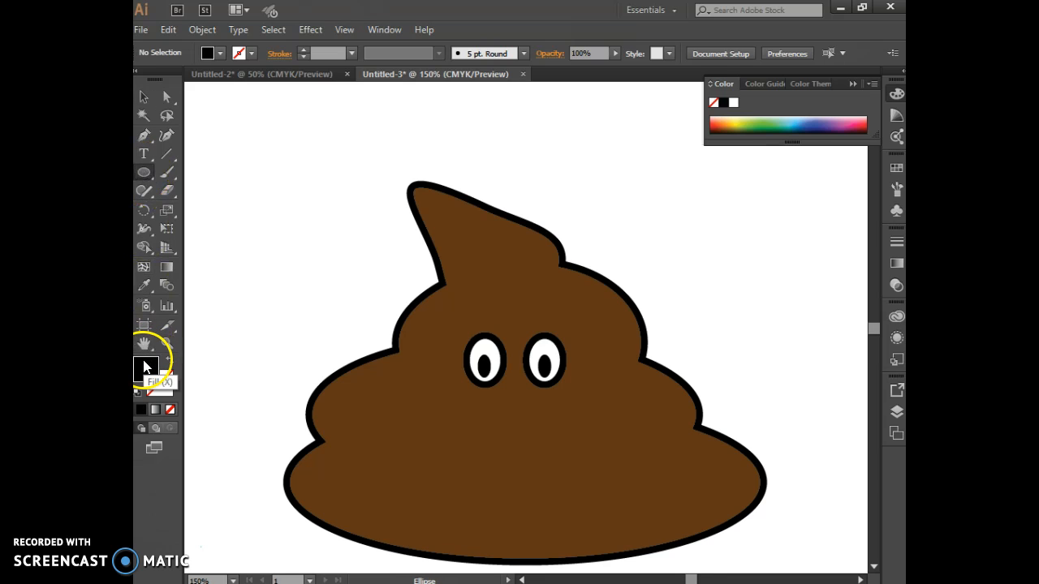
click(219, 53)
click(161, 87)
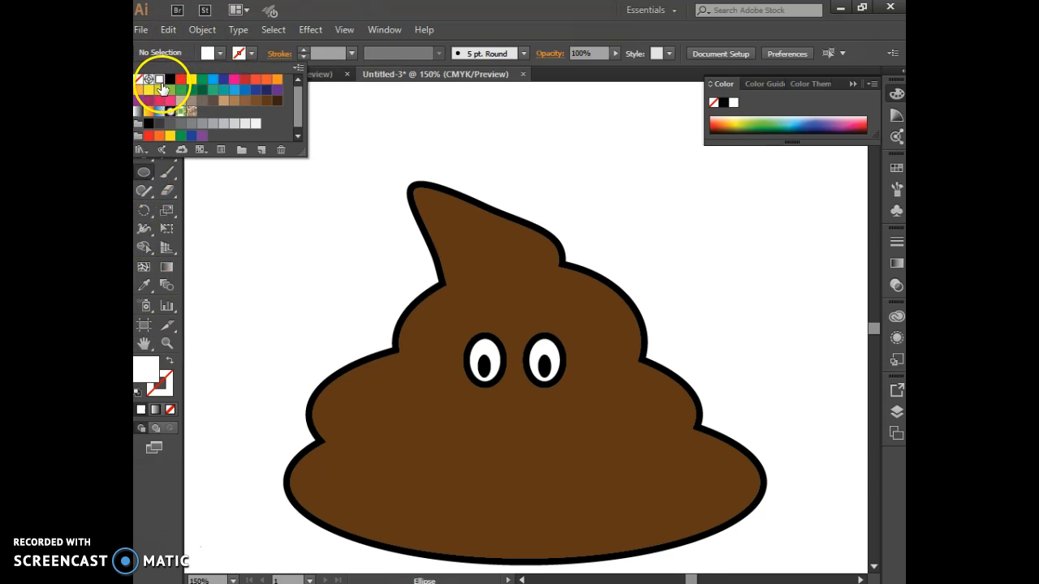
click(170, 383)
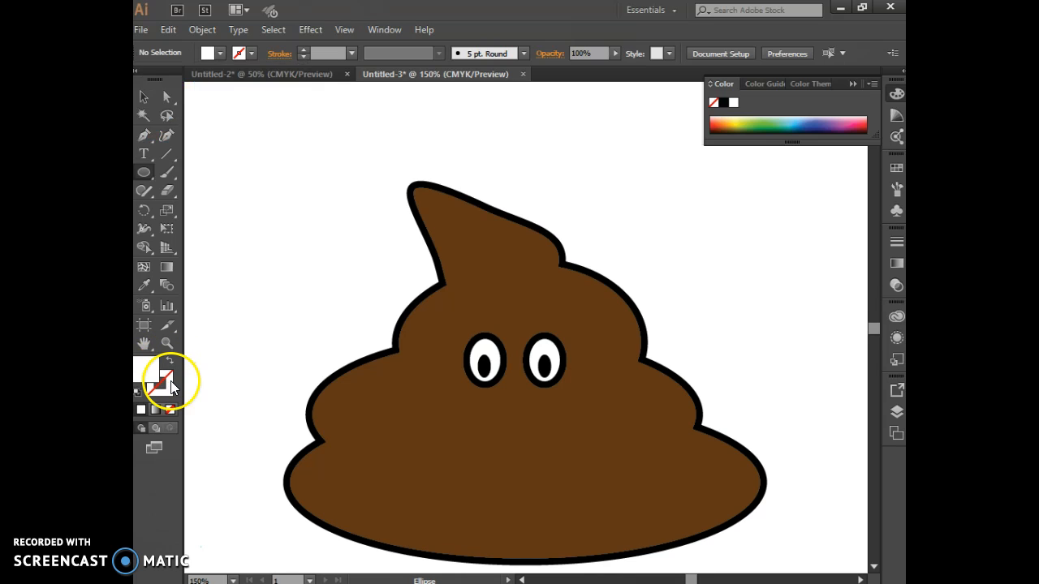
click(248, 55)
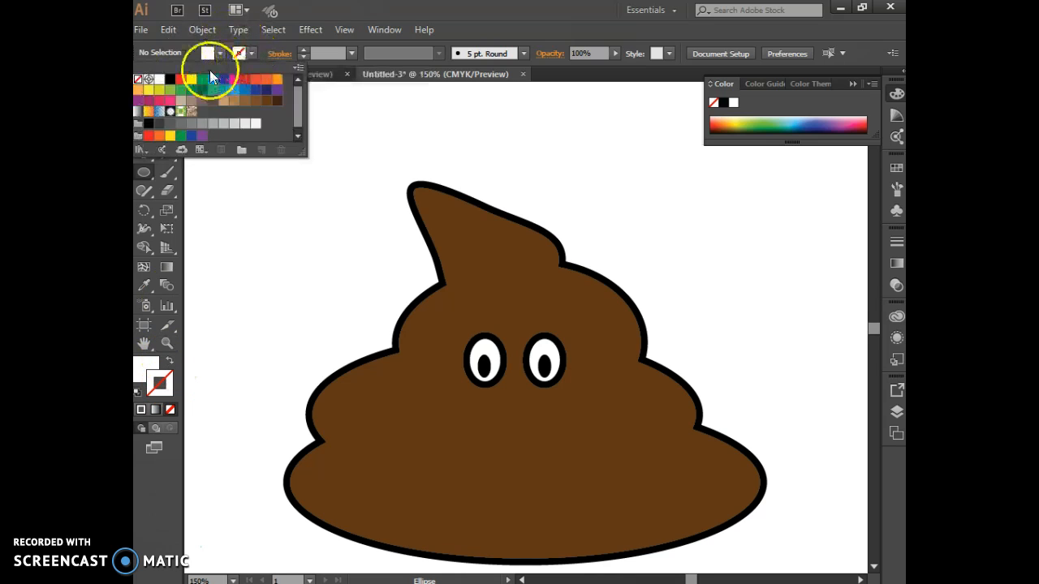
click(170, 79)
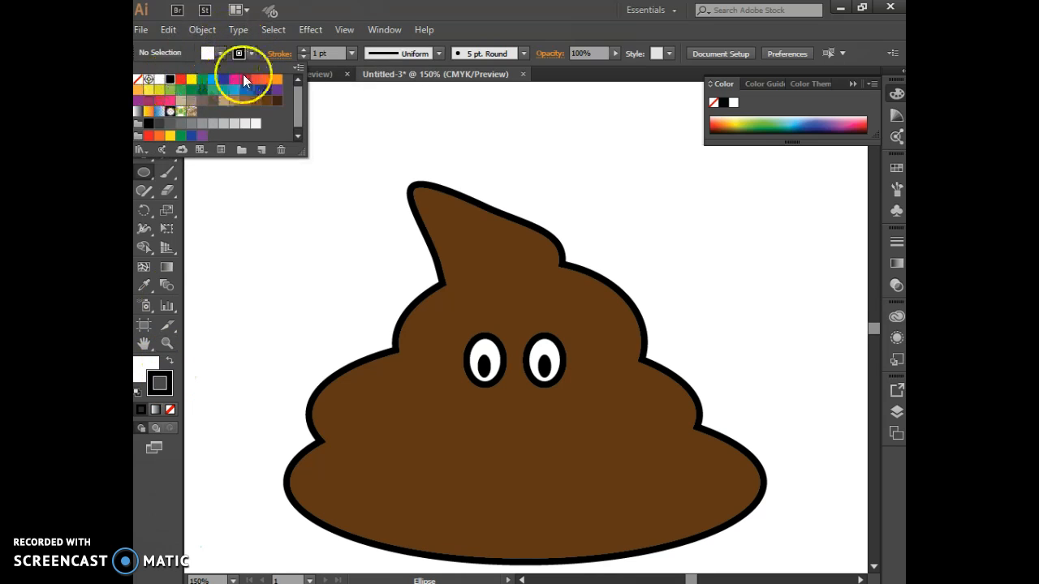
click(301, 48)
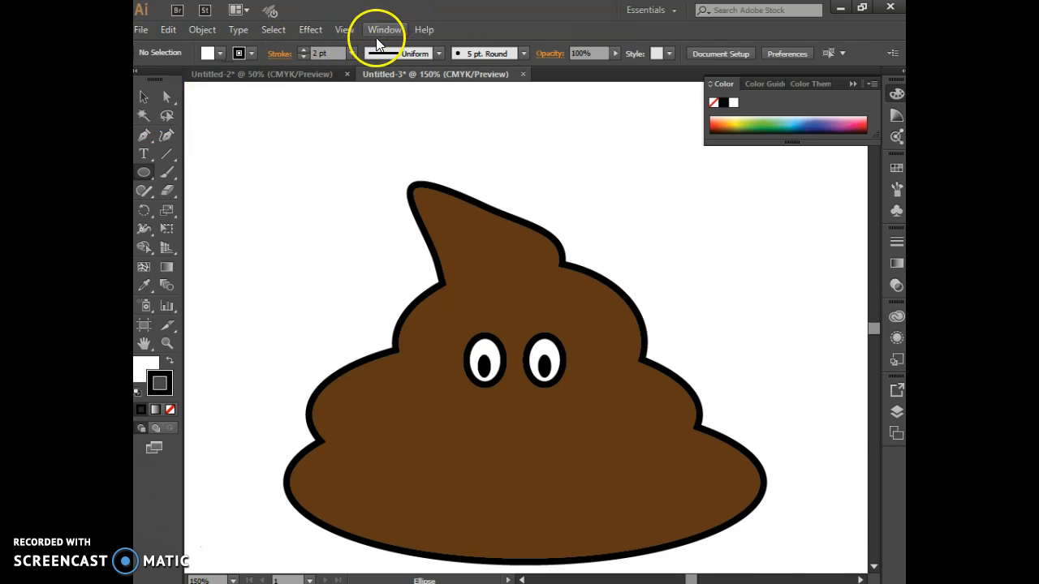
drag(461, 426, 570, 465)
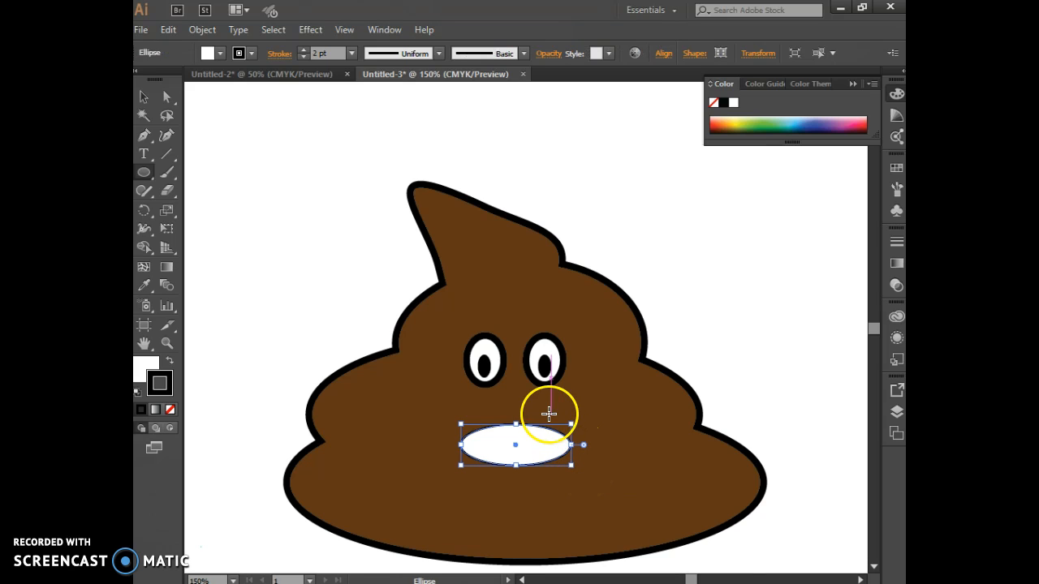
- Stretch the oval mouth slightly taller by raising its top edge
drag(516, 425, 516, 418)
click(257, 165)
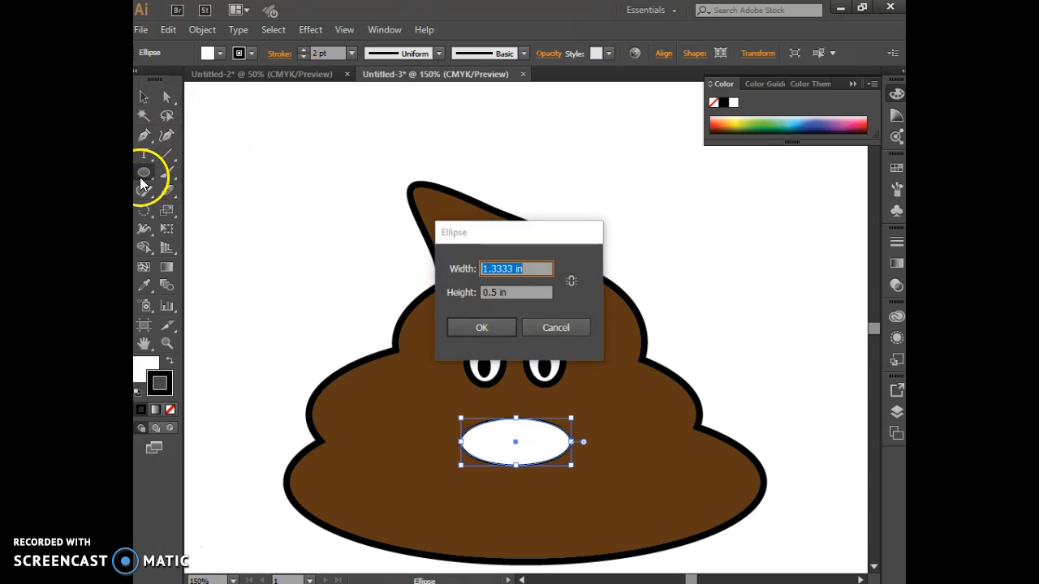
click(546, 331)
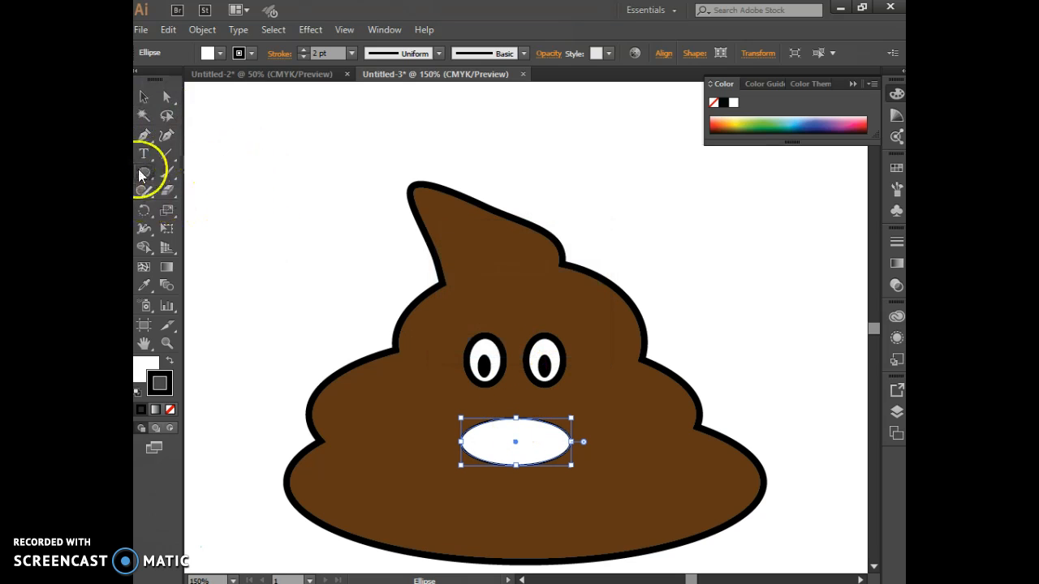
- Draw a white rectangle wider than the mouth, covering its upper half down to the oval's middle
drag(142, 175, 204, 173)
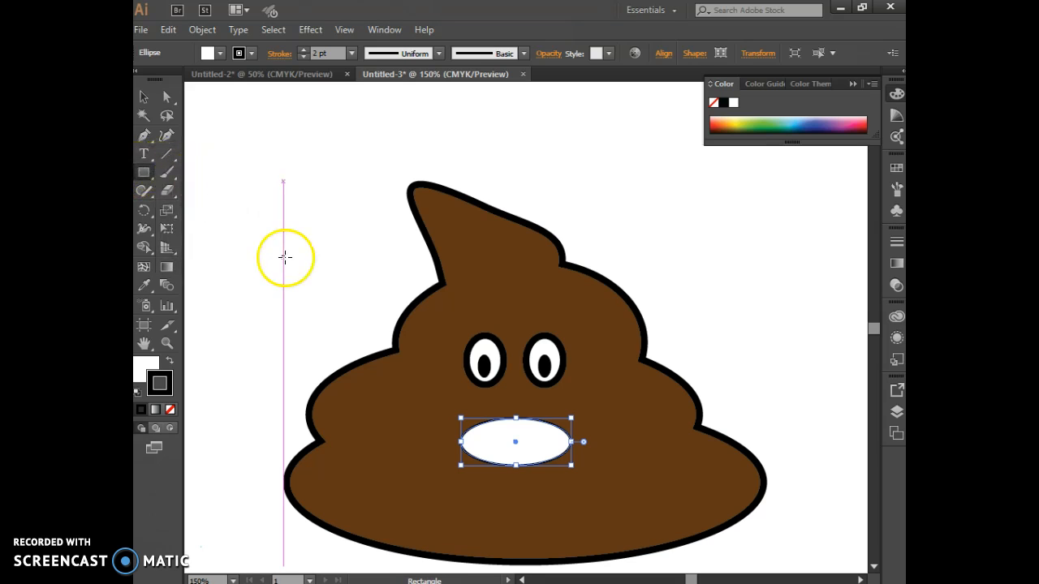
click(283, 257)
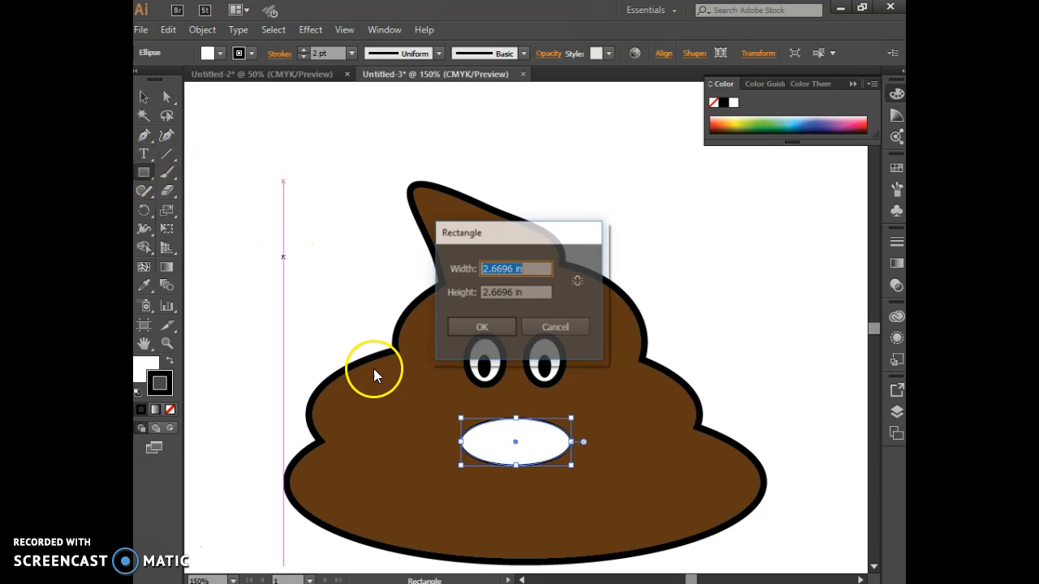
click(538, 328)
drag(435, 398, 598, 441)
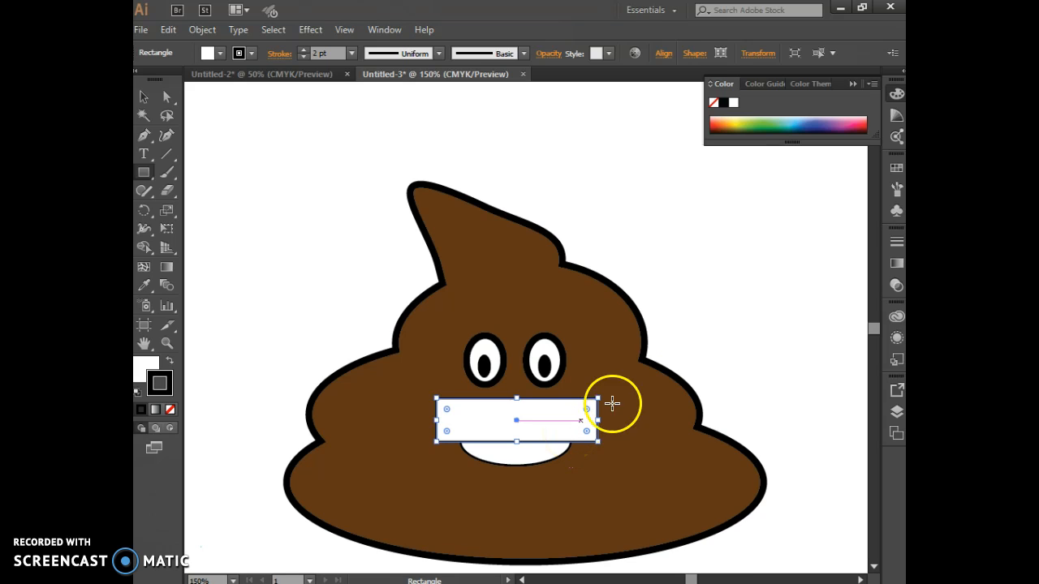
click(752, 335)
key(Escape)
click(144, 98)
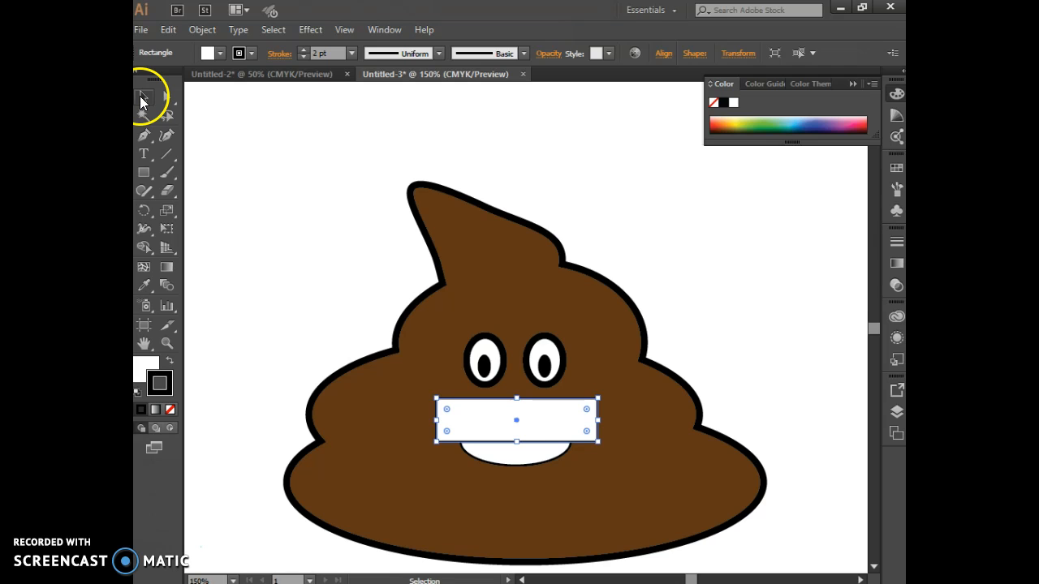
- Cut away the upper half of the oval mouth by subtracting the overlapping rectangle with Pathfinder's Minus Front
mouse_move(414, 396)
mouse_down()
mouse_move(475, 445)
mouse_move(412, 394)
mouse_up()
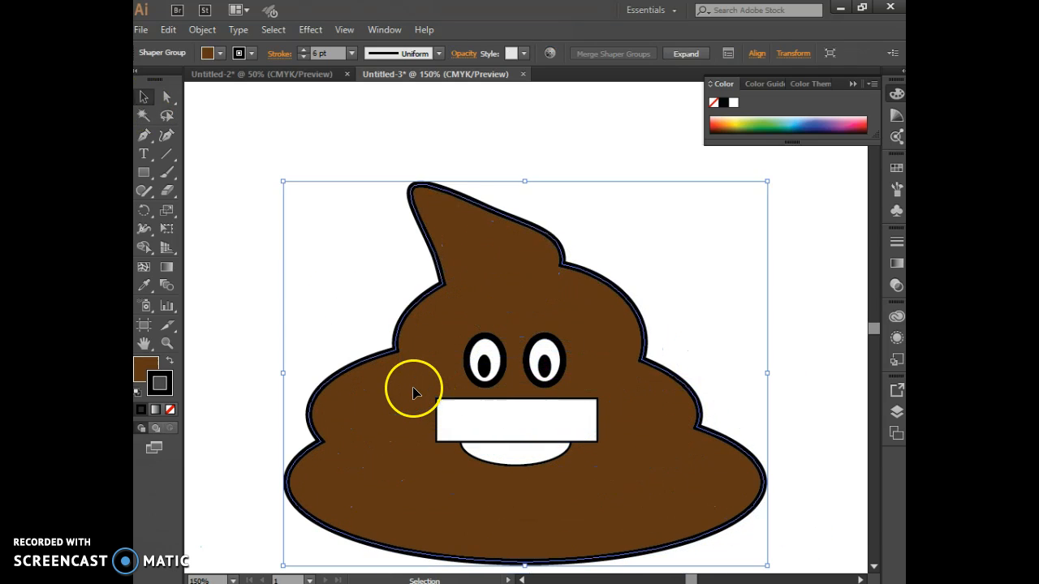
click(820, 301)
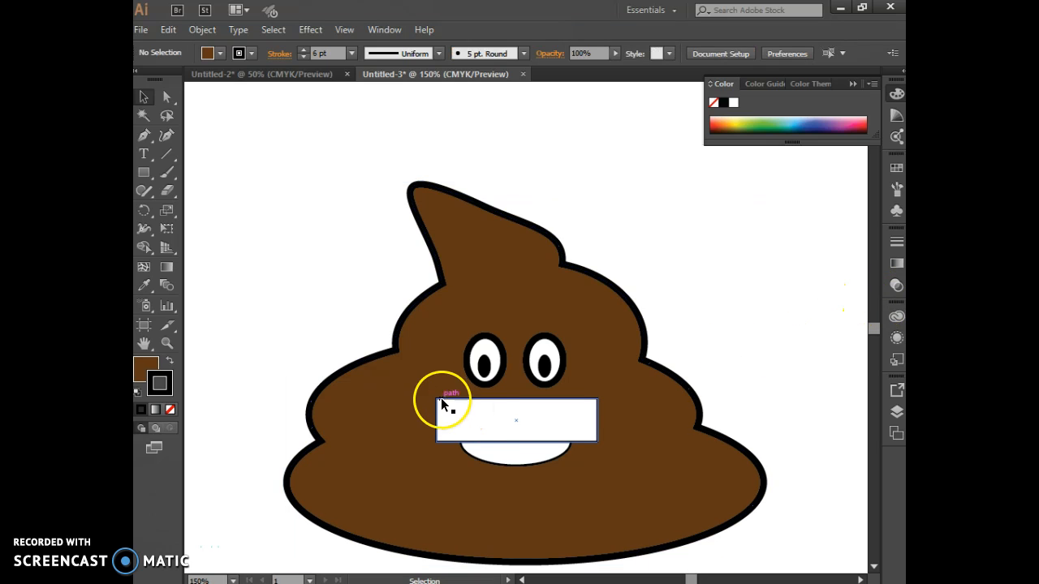
click(440, 398)
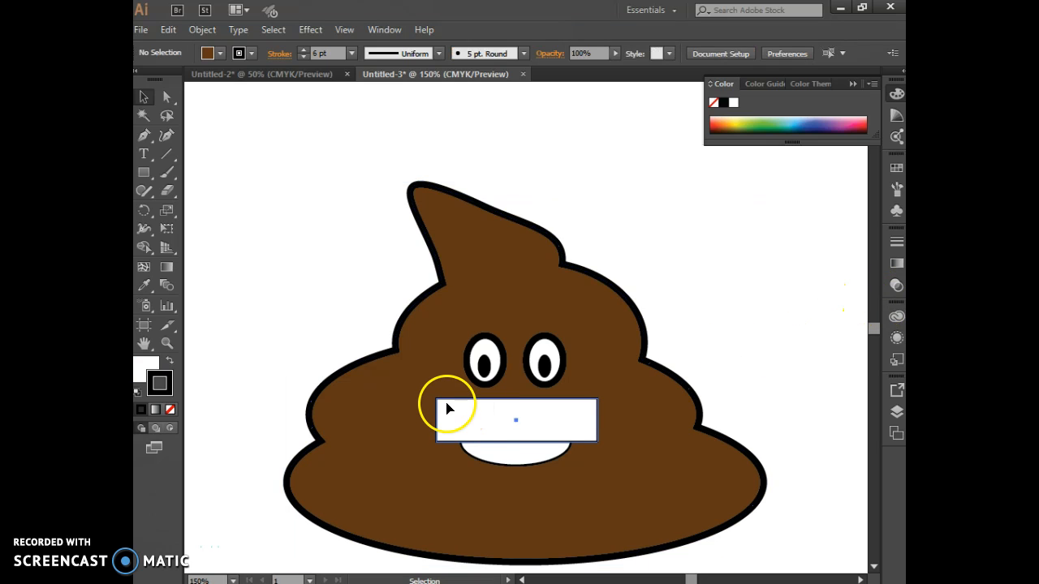
shift+click(475, 447)
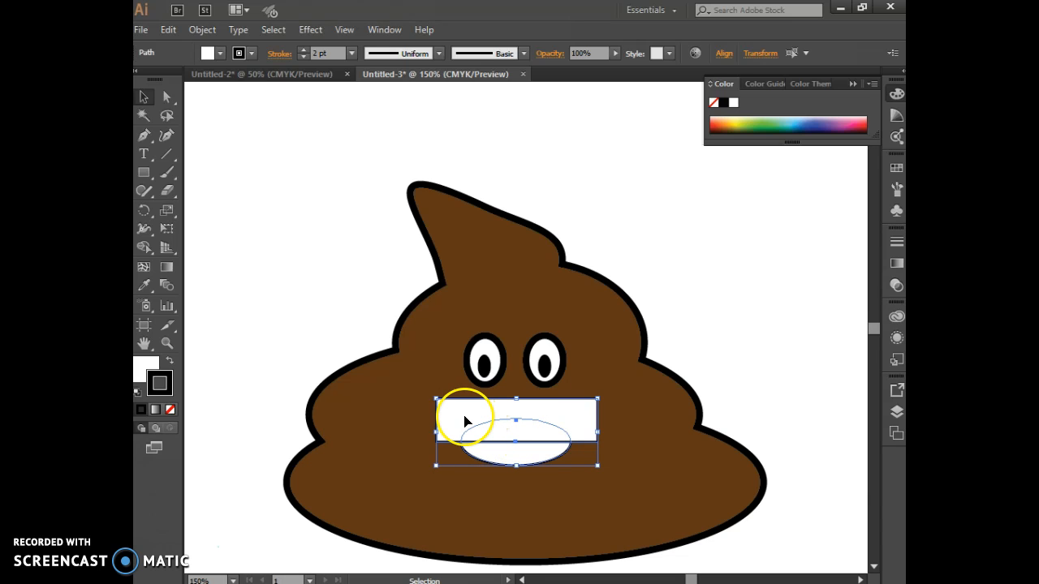
click(381, 29)
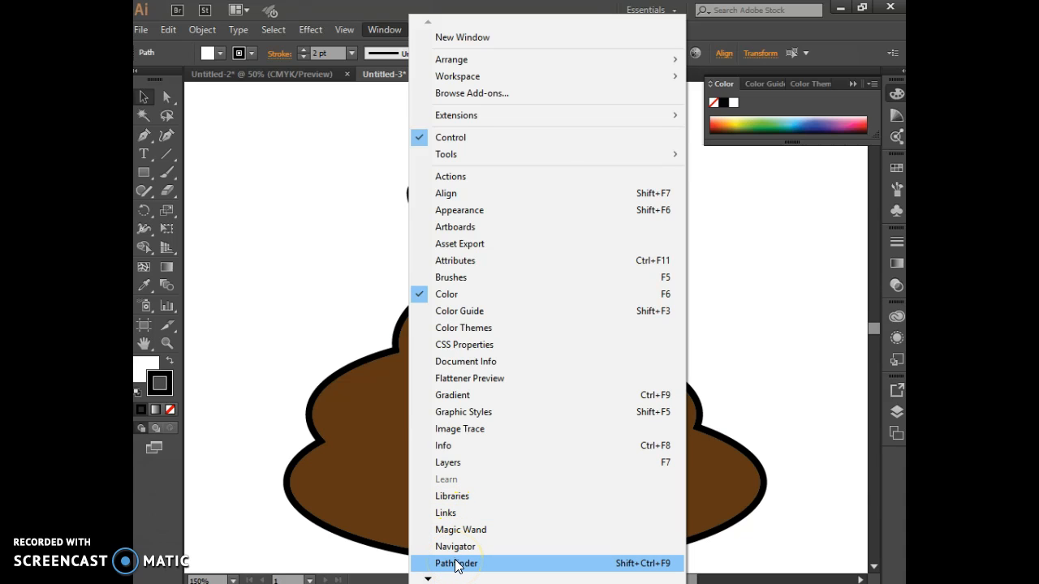
click(456, 563)
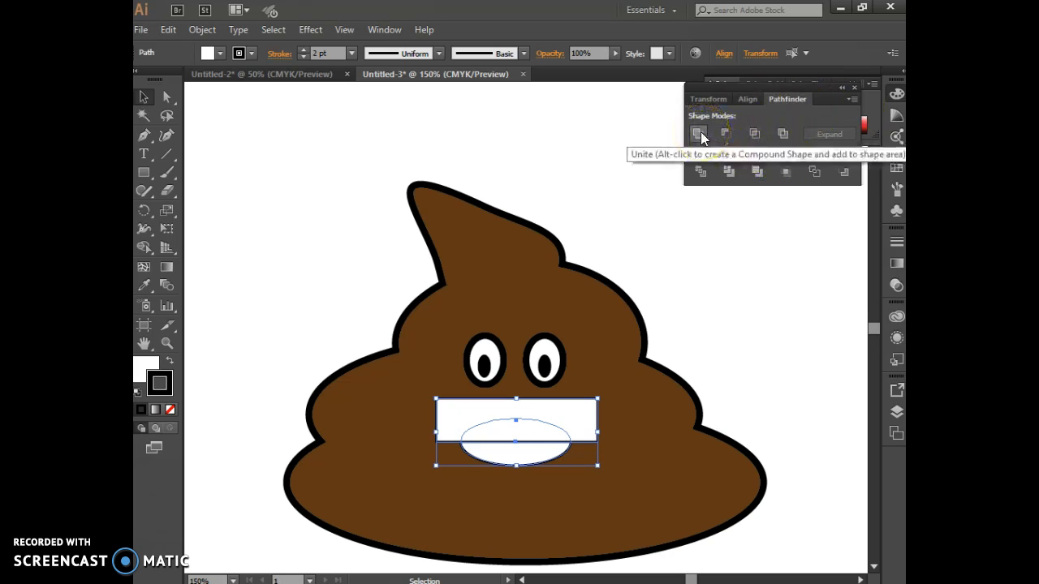
click(725, 133)
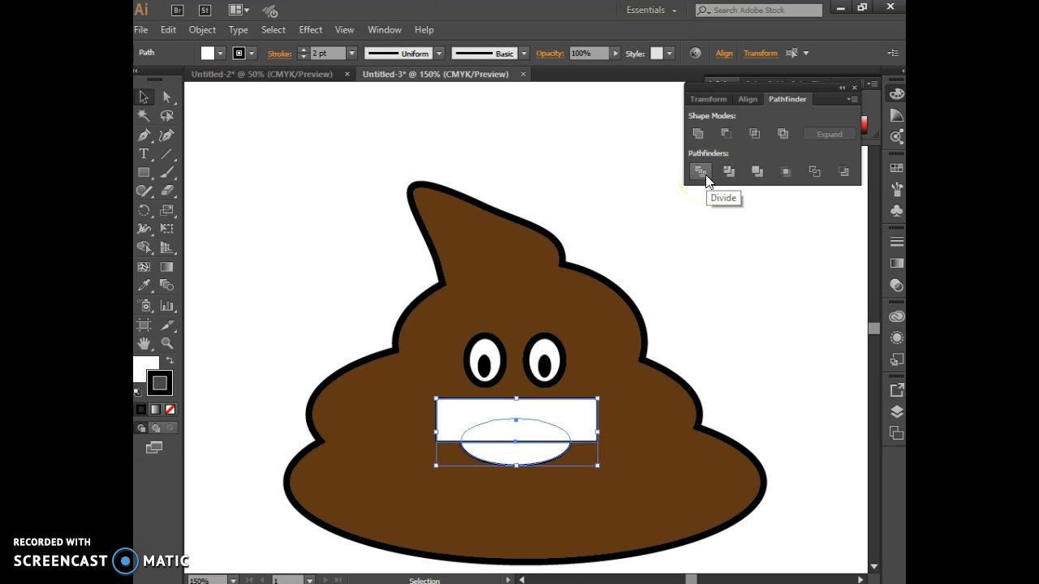
click(728, 138)
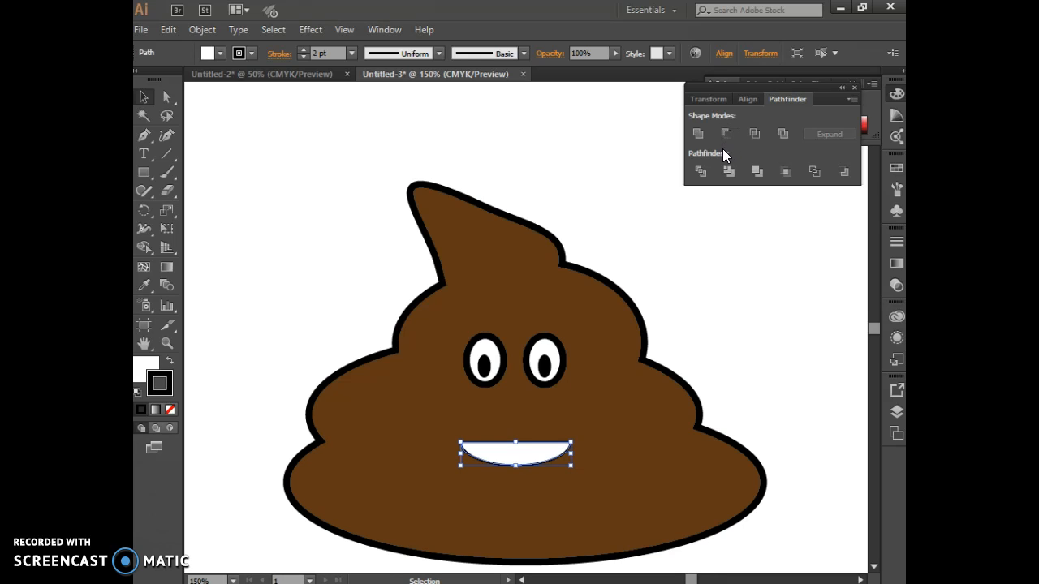
click(723, 267)
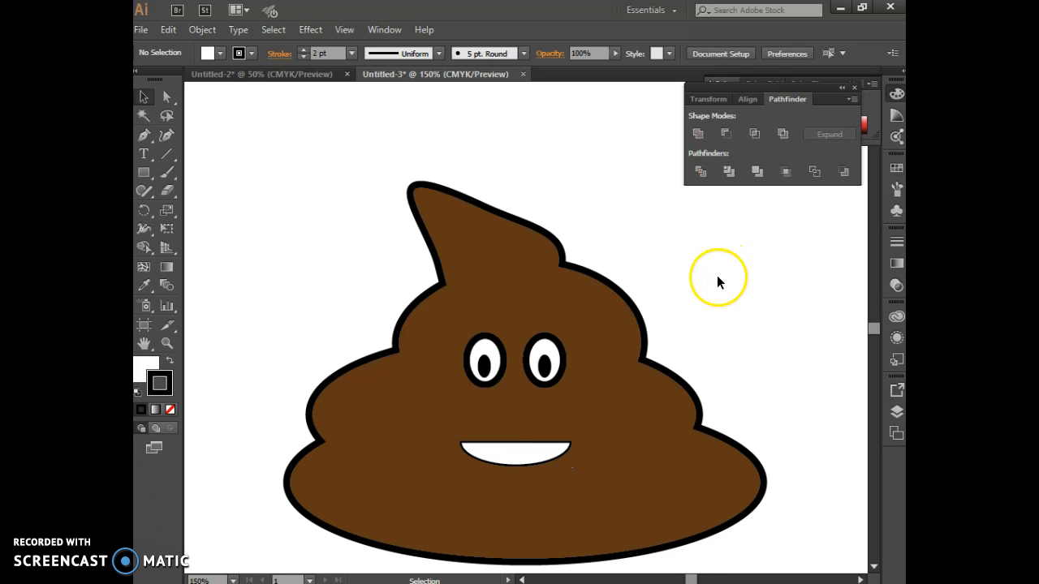
- Move the half-oval mouth up closer beneath the eyes and narrow it to about three quarters of its width
drag(504, 460, 505, 437)
mouse_move(568, 425)
mouse_down()
mouse_move(510, 425)
mouse_move(520, 427)
mouse_up()
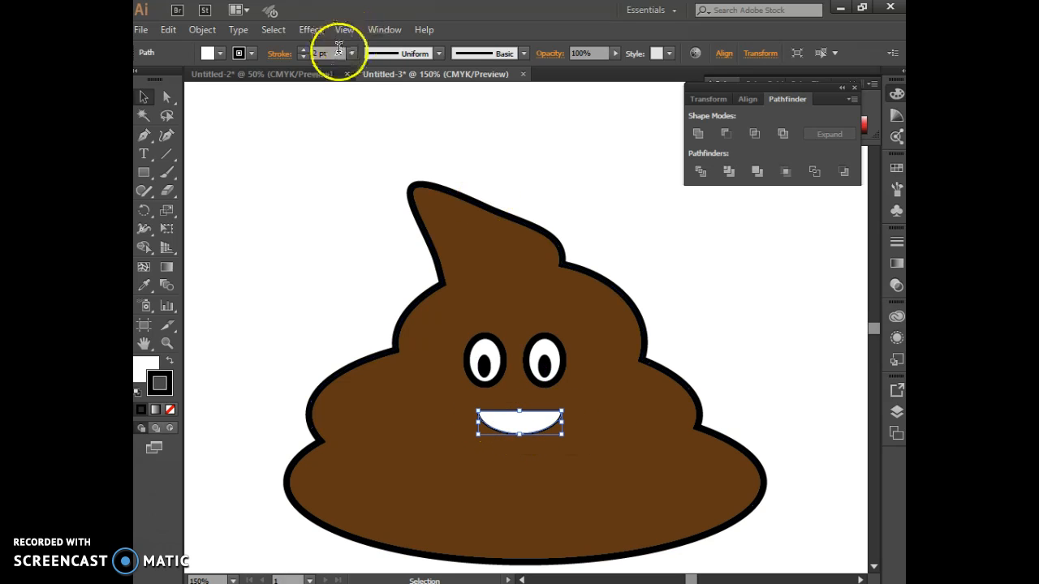
- Thicken the mouth's black outline to 8 pt and deselect it
click(304, 50)
click(303, 50)
click(303, 51)
click(304, 50)
click(303, 51)
click(303, 50)
click(685, 274)
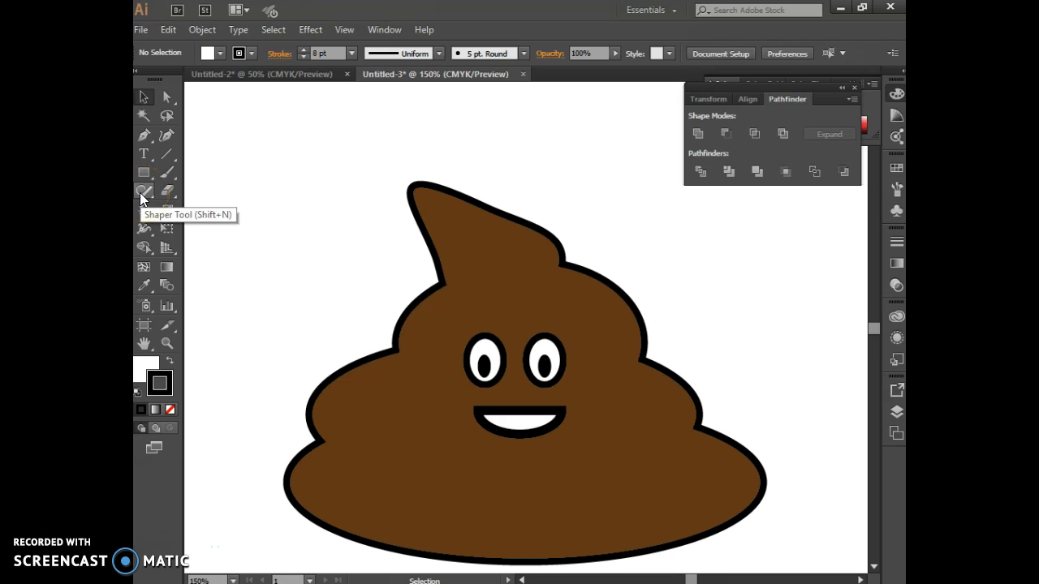
click(139, 192)
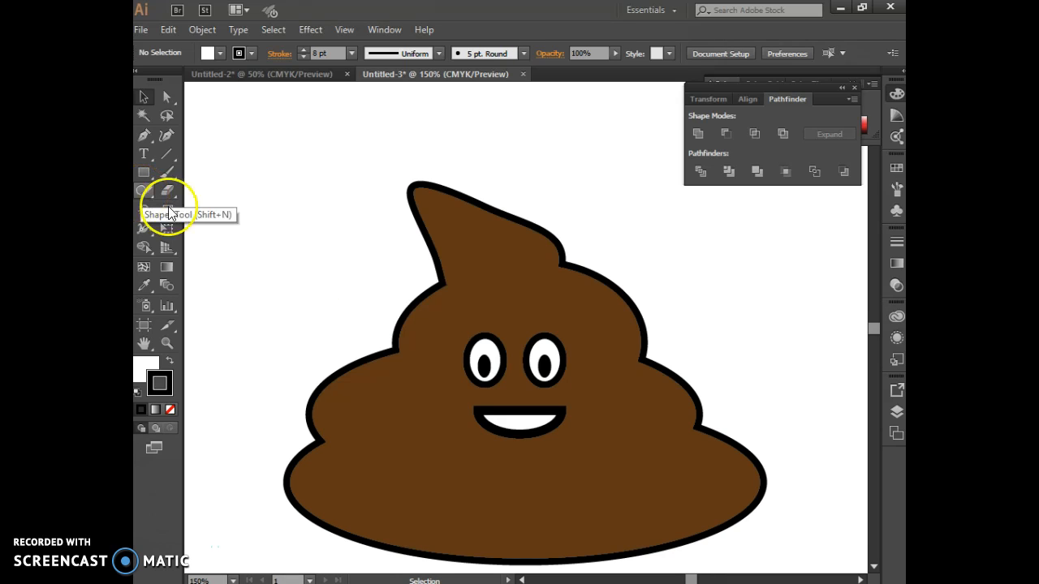
click(388, 355)
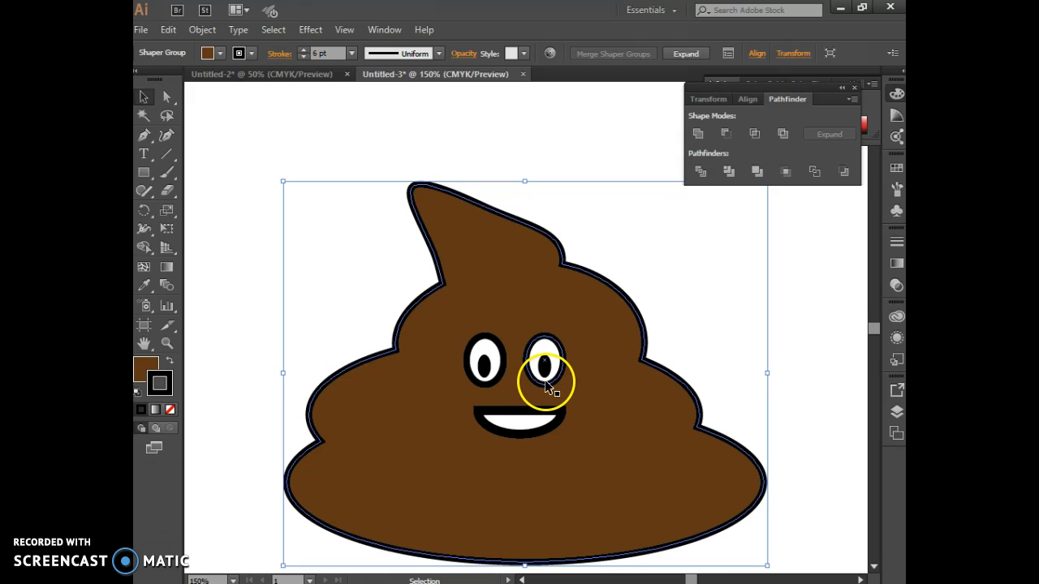
click(515, 429)
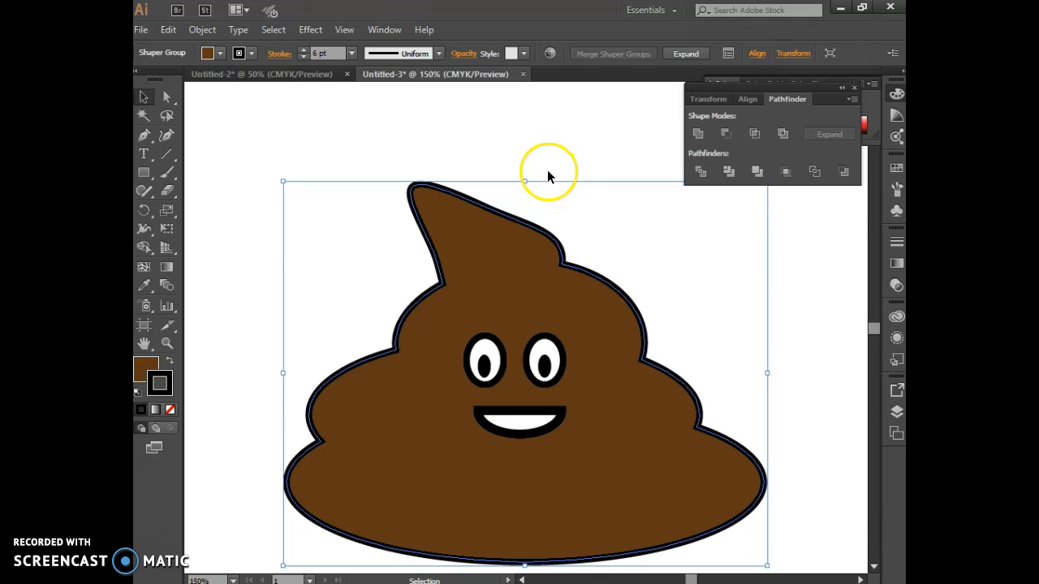
click(142, 178)
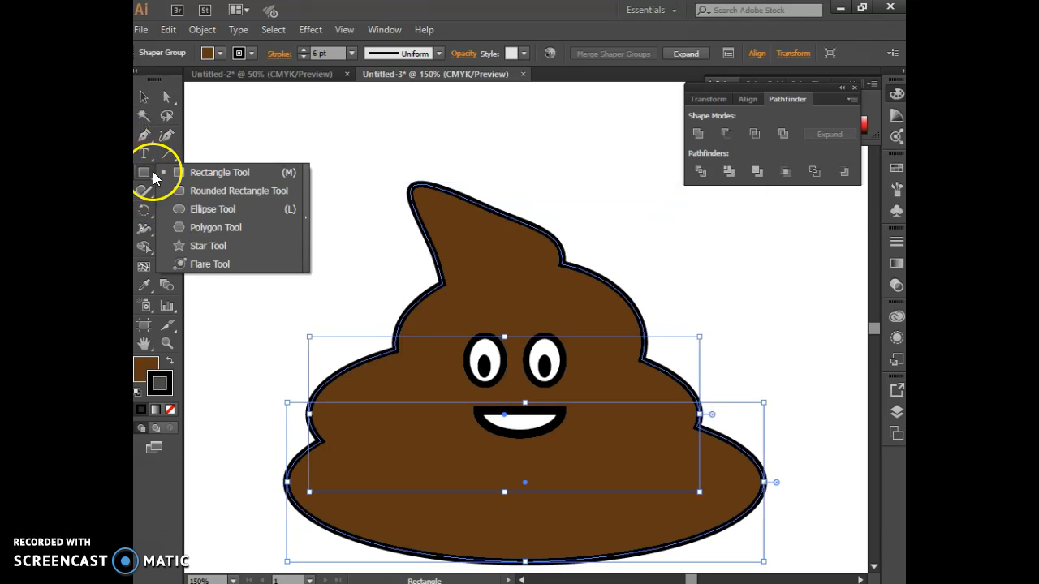
drag(182, 200, 153, 178)
click(144, 191)
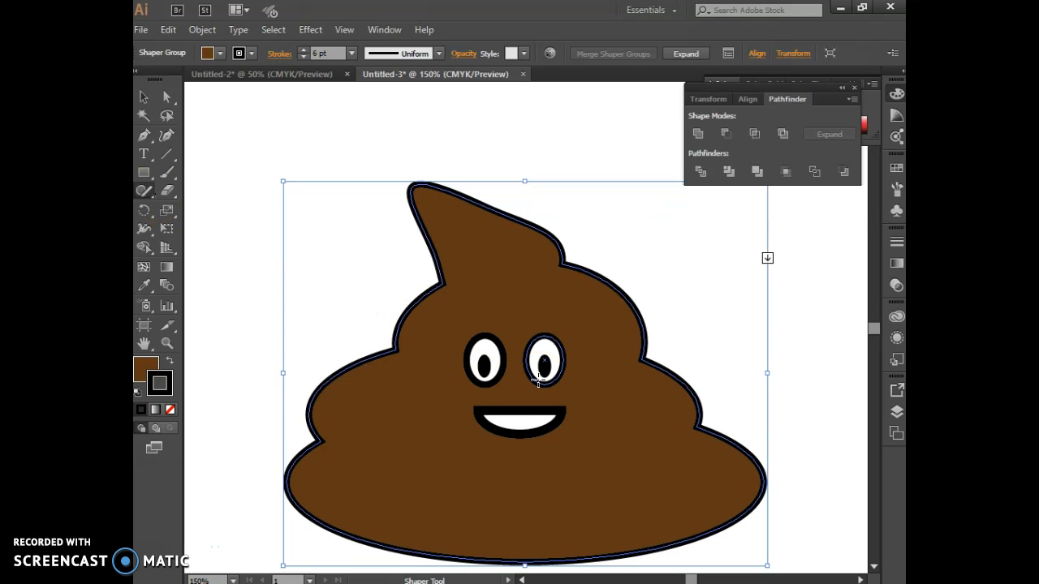
click(168, 30)
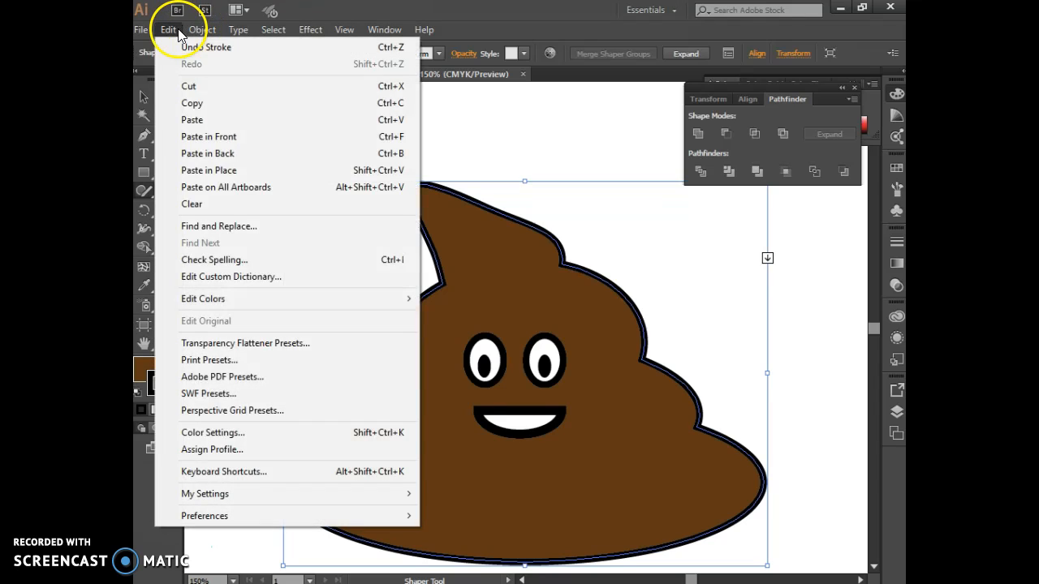
click(192, 119)
click(470, 127)
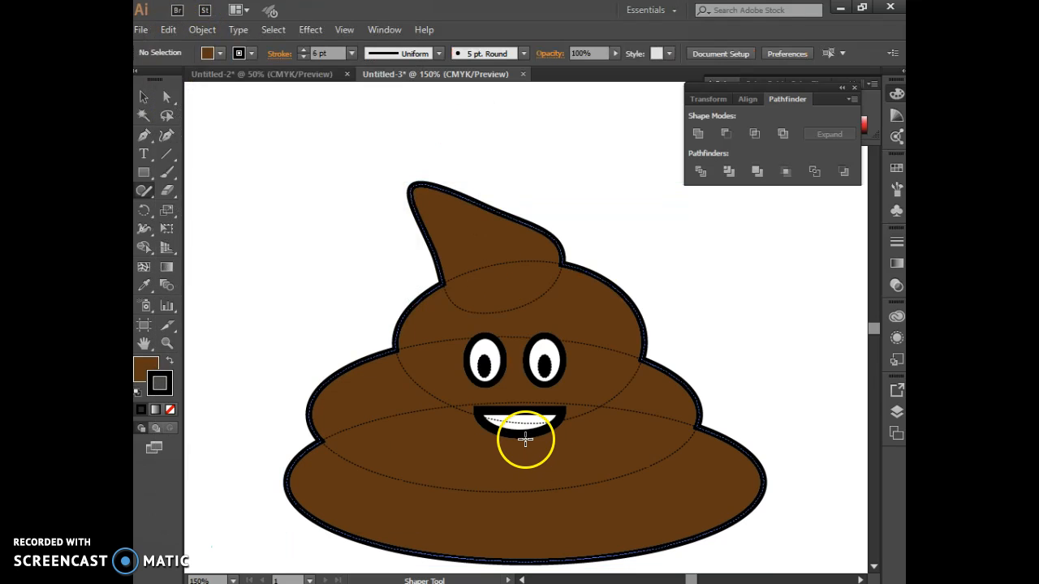